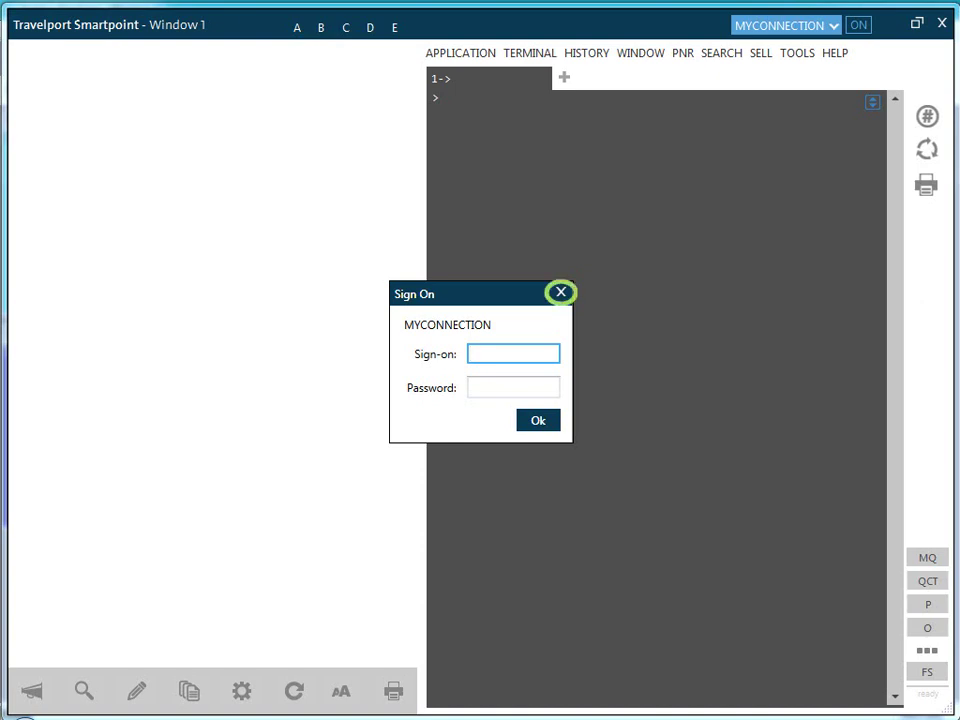
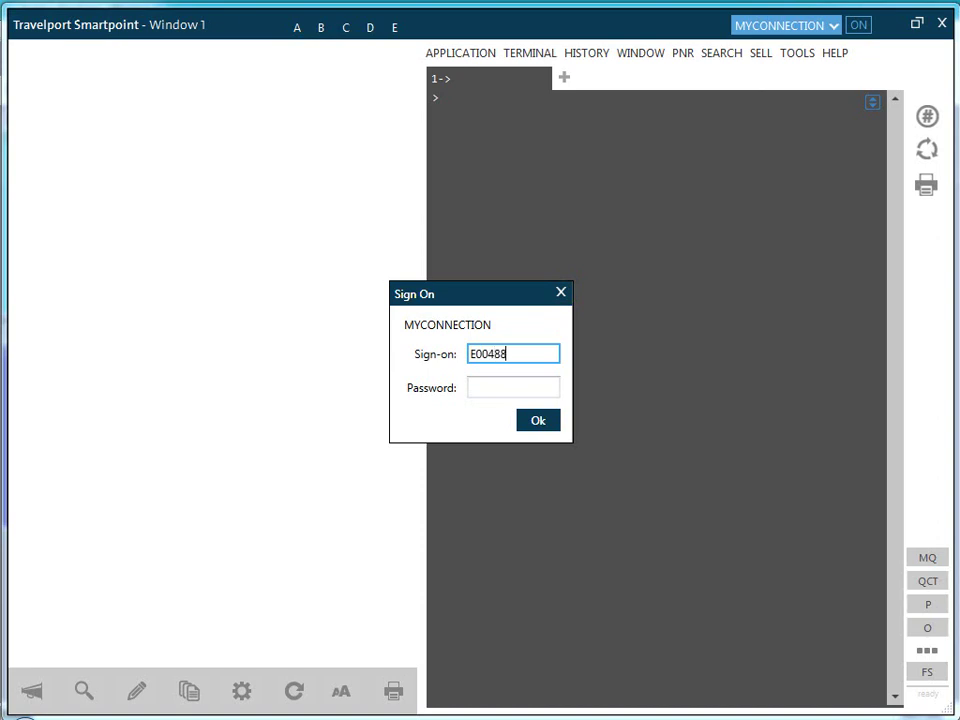
Step: Sign on to MYCONNECTION with the agent's sign-on ID and password, emulating PCC GF1
key("Tab")
type("*******")
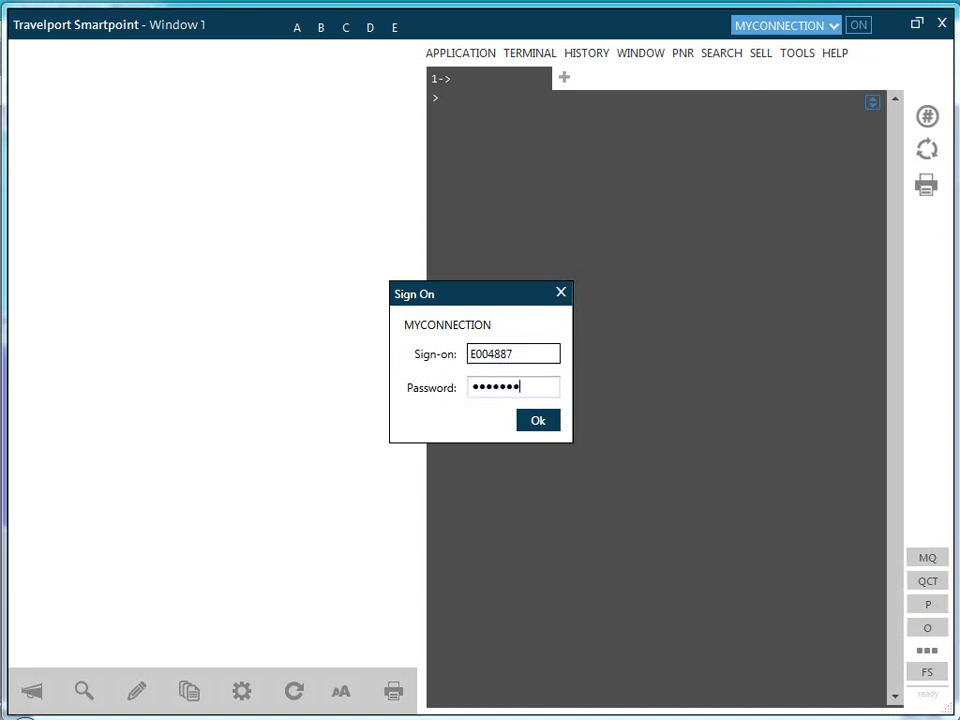
type("***")
key("Return")
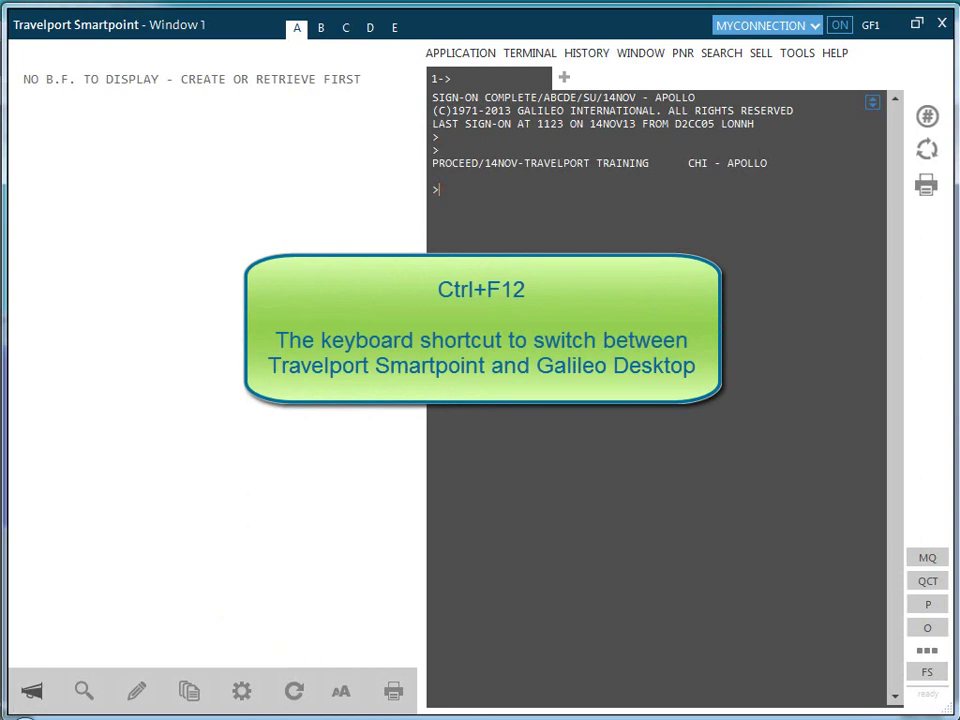
key("ctrl+F12")
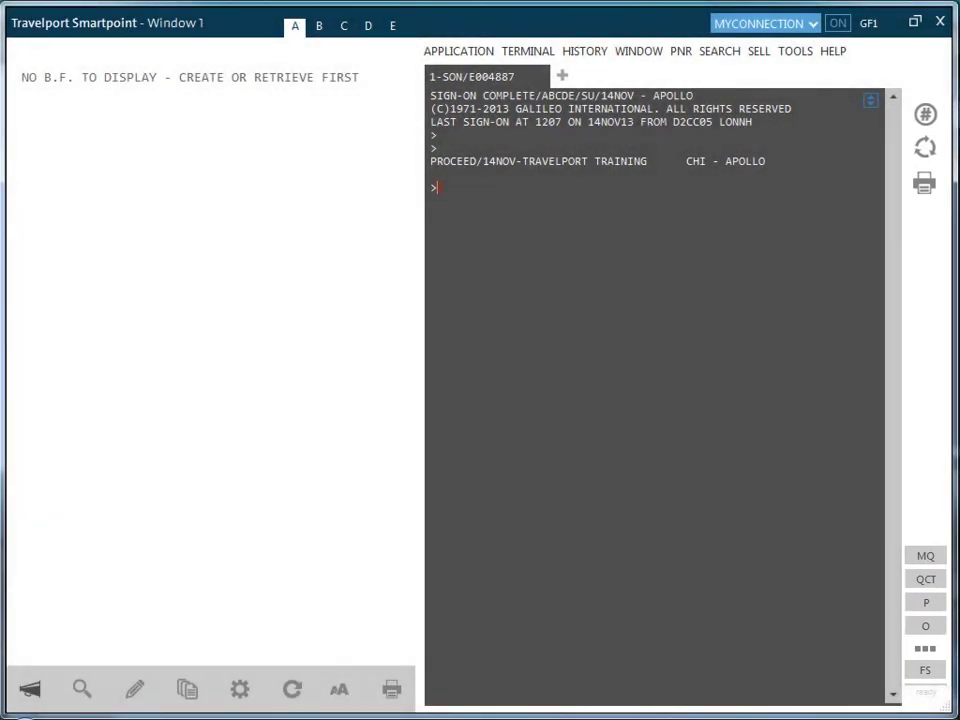
Step: Resend the A13MARSFONYC availability entry from the command history found by searching 'relay'
left_click(924, 117)
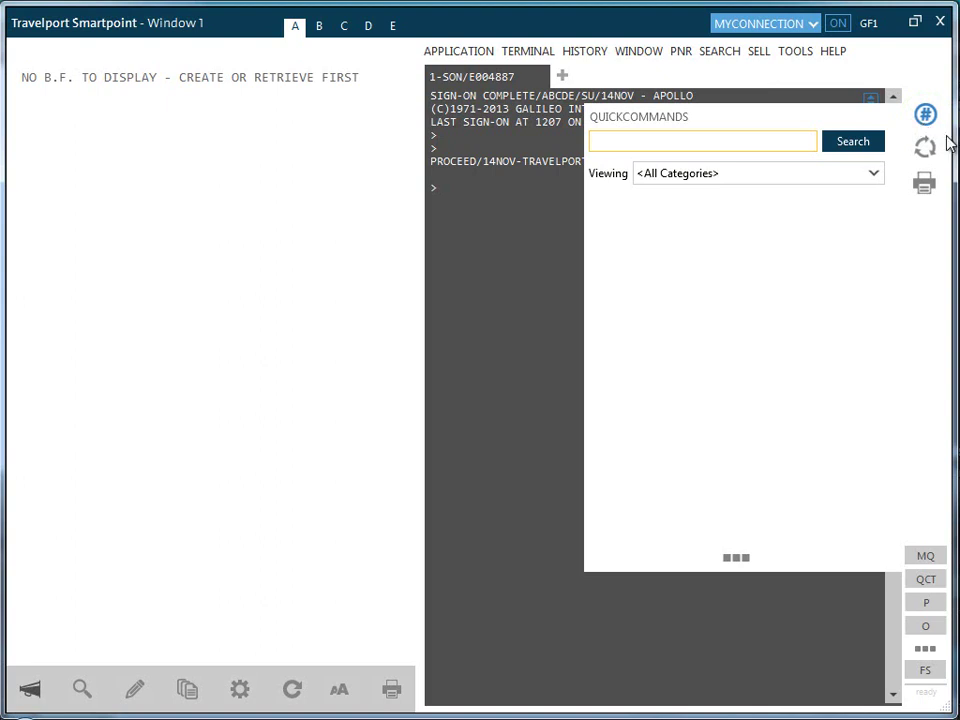
type("relay")
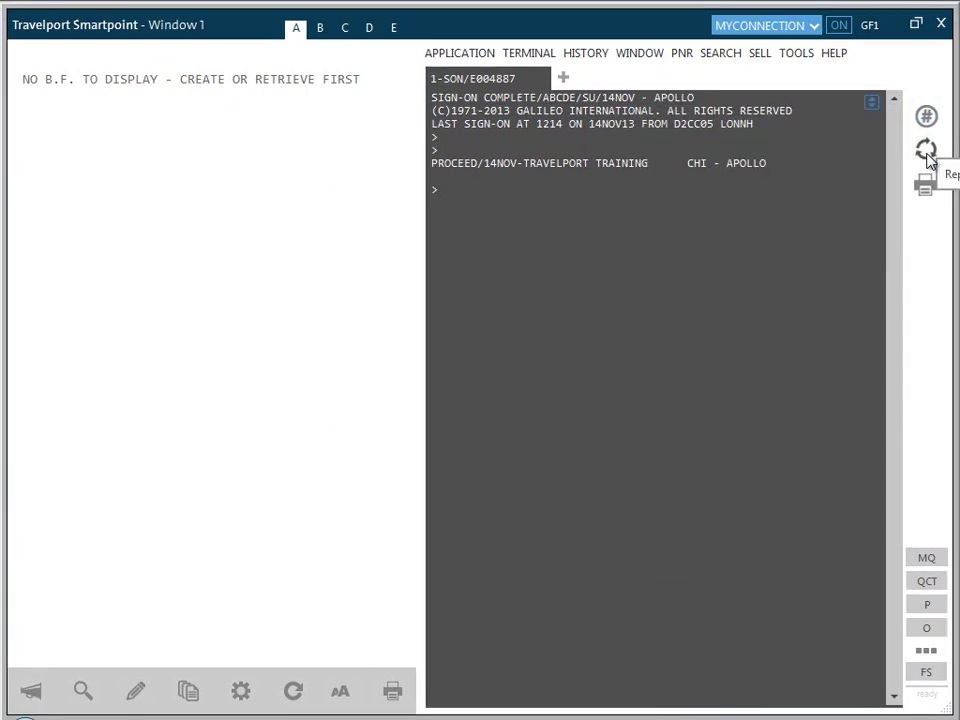
left_click(926, 150)
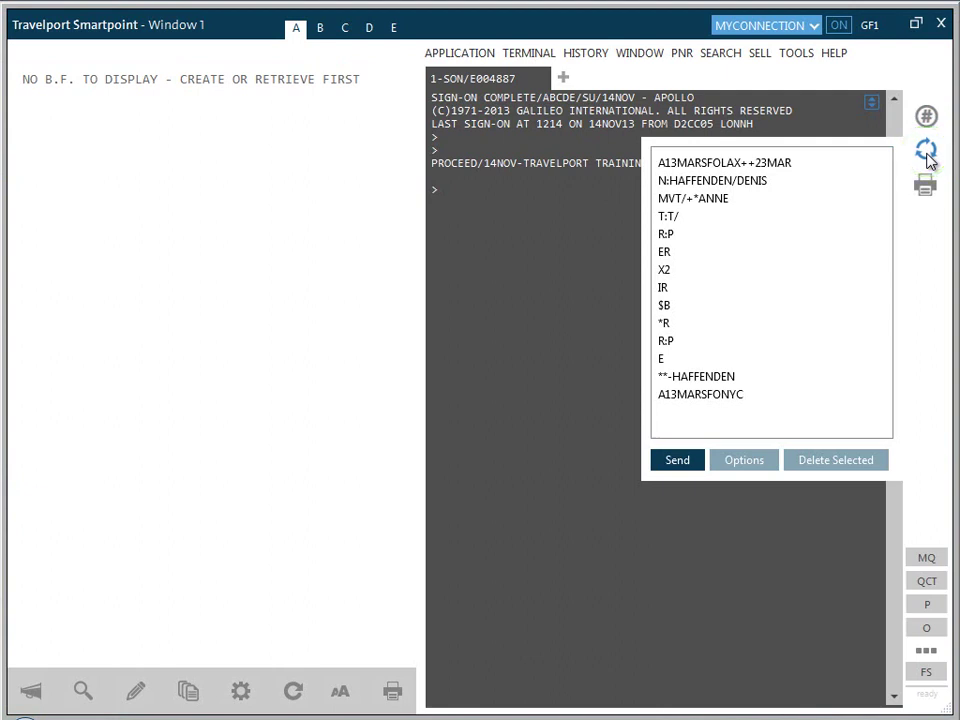
left_click(724, 396)
left_click(678, 462)
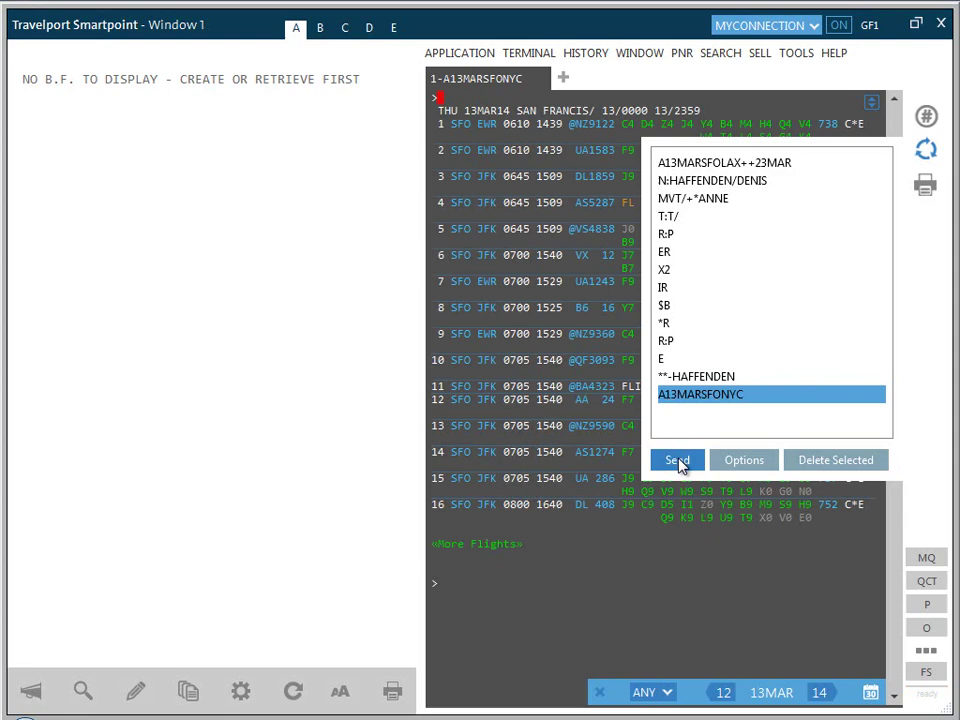
left_click(926, 150)
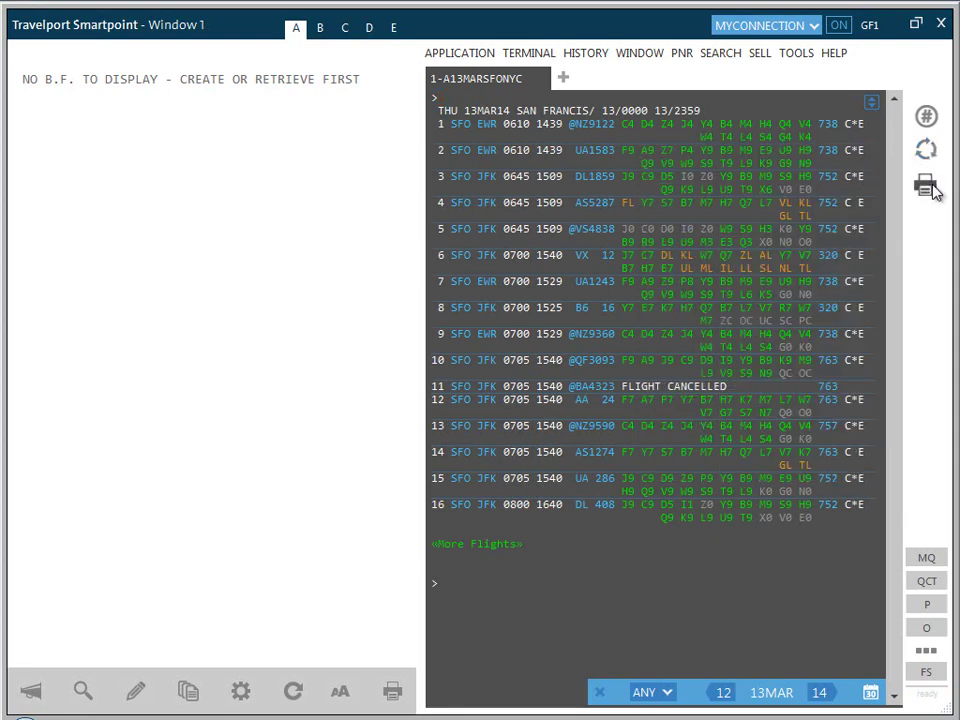
left_click(927, 189)
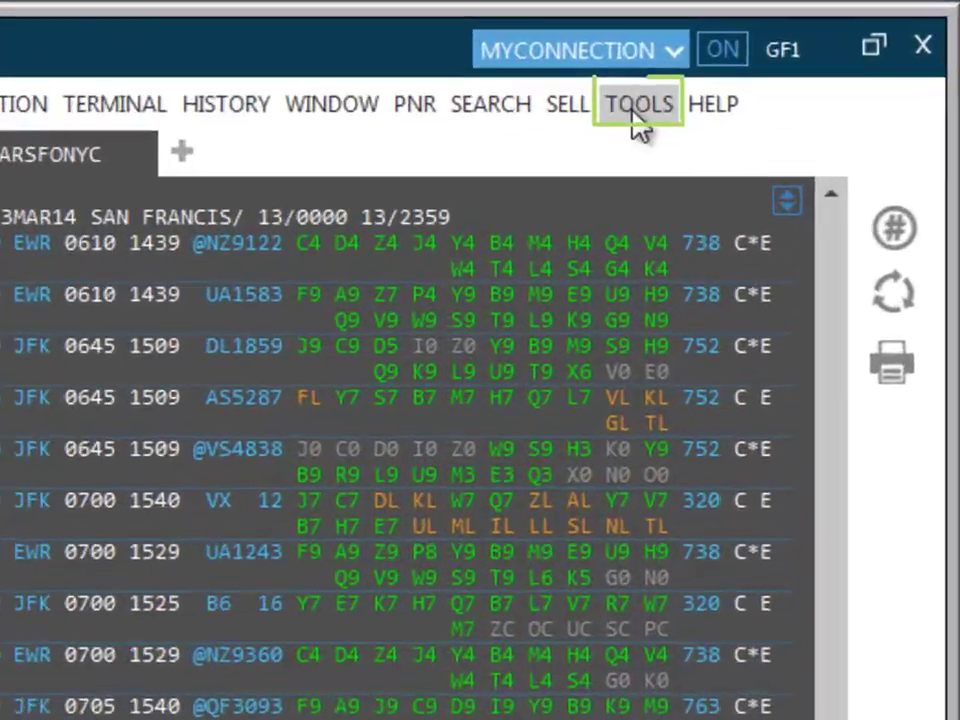
Step: Open the Calculator, then the November 2013 Calendar, and view the 14th's options
left_click(783, 58)
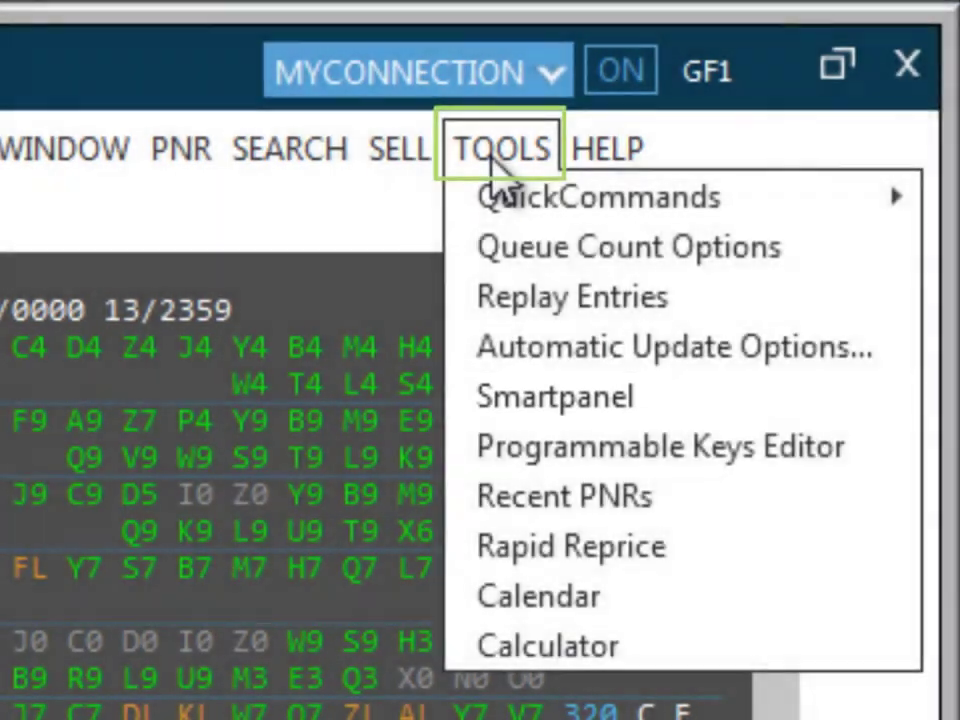
left_click(532, 645)
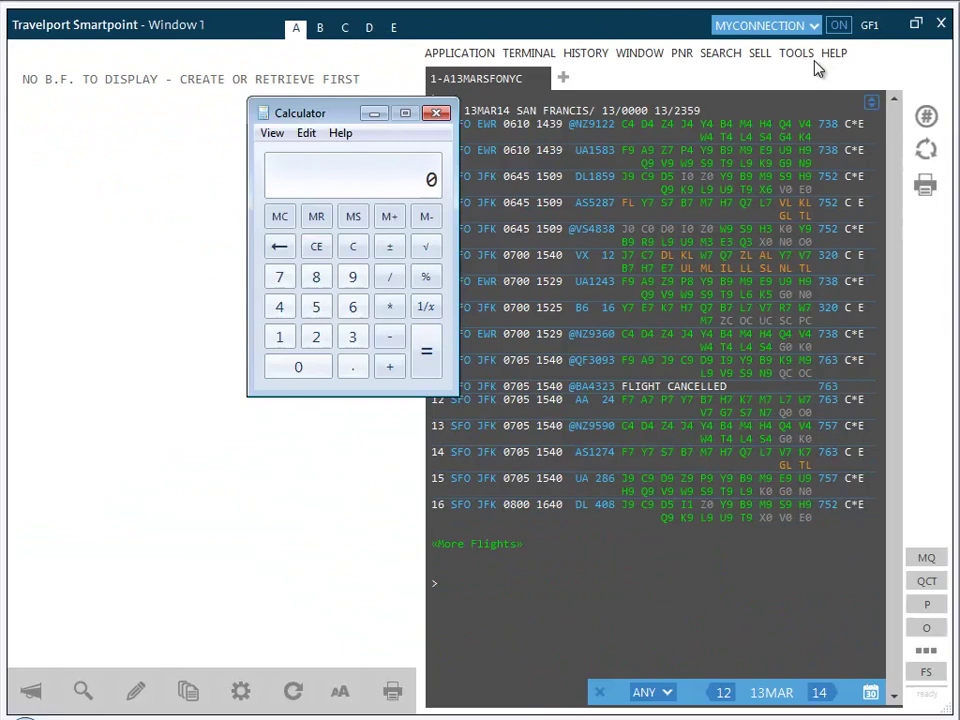
left_click(570, 126)
left_click(800, 212)
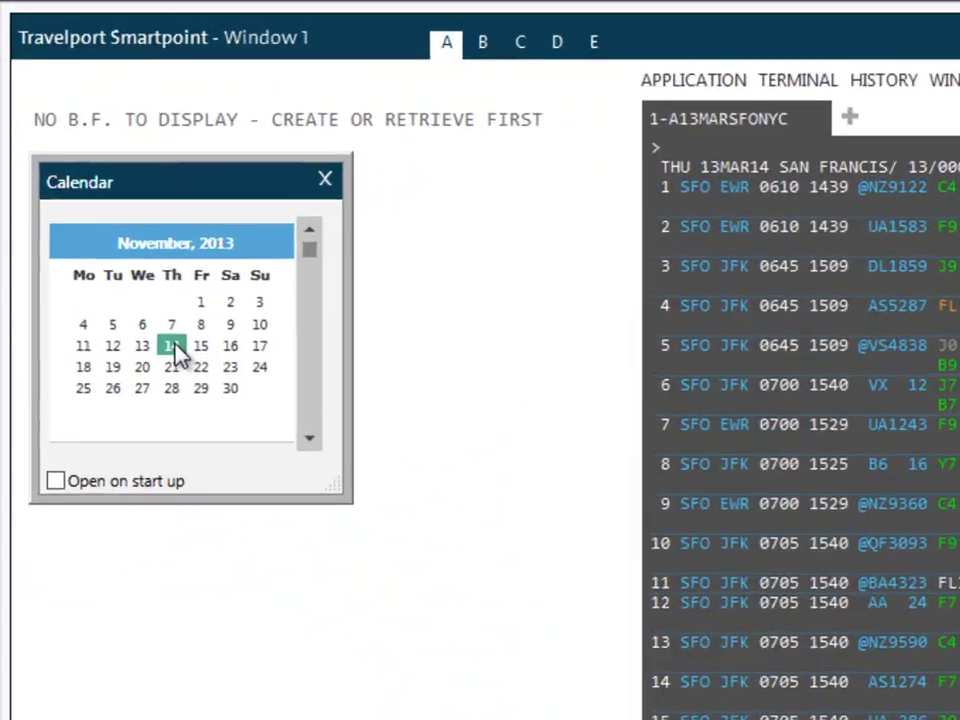
right_click(117, 237)
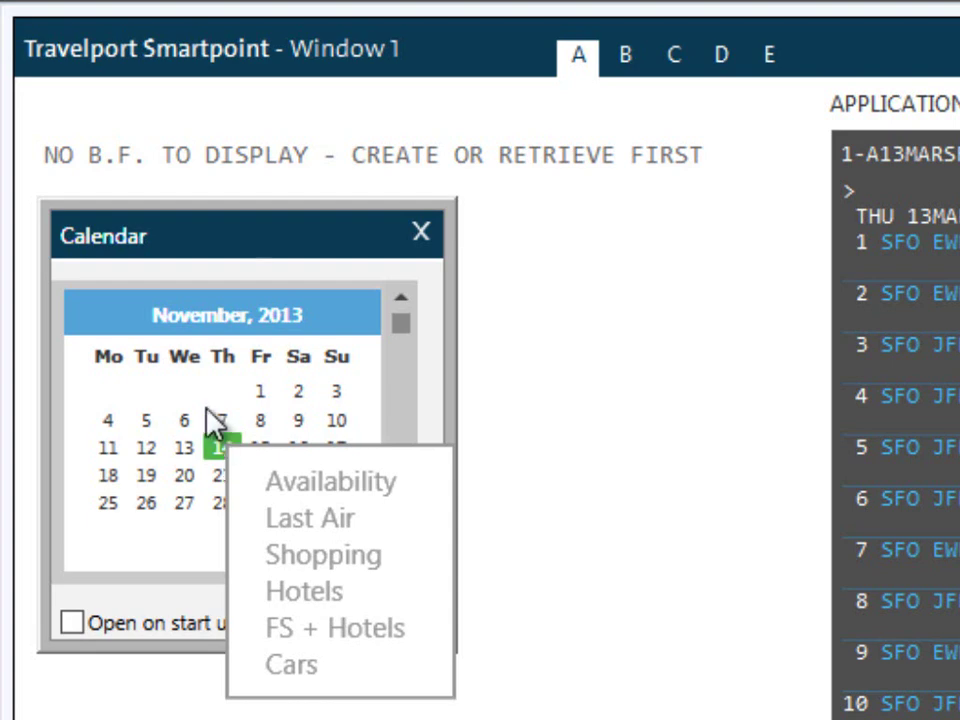
left_click(216, 242)
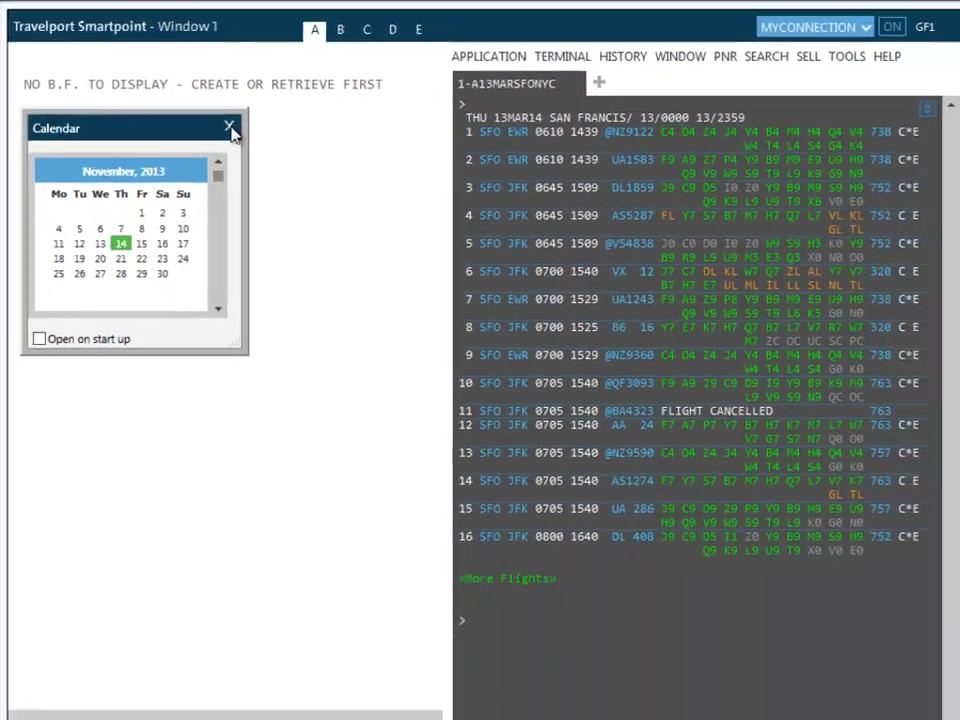
Step: Close the calendar, add and remove a second terminal tab, and toggle split view off
left_click(229, 128)
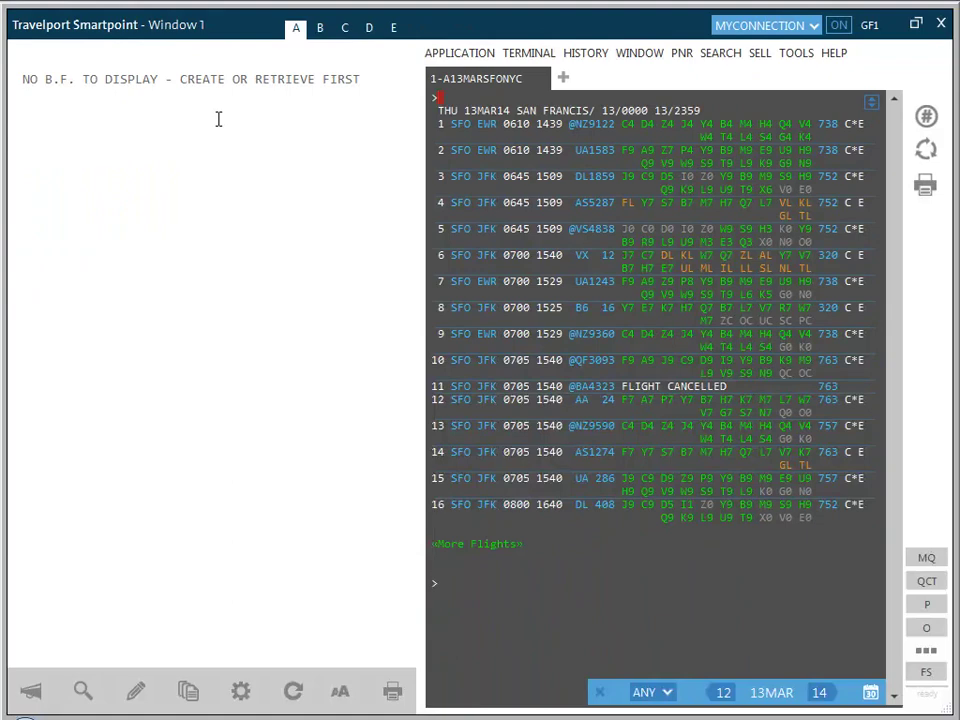
left_click(563, 78)
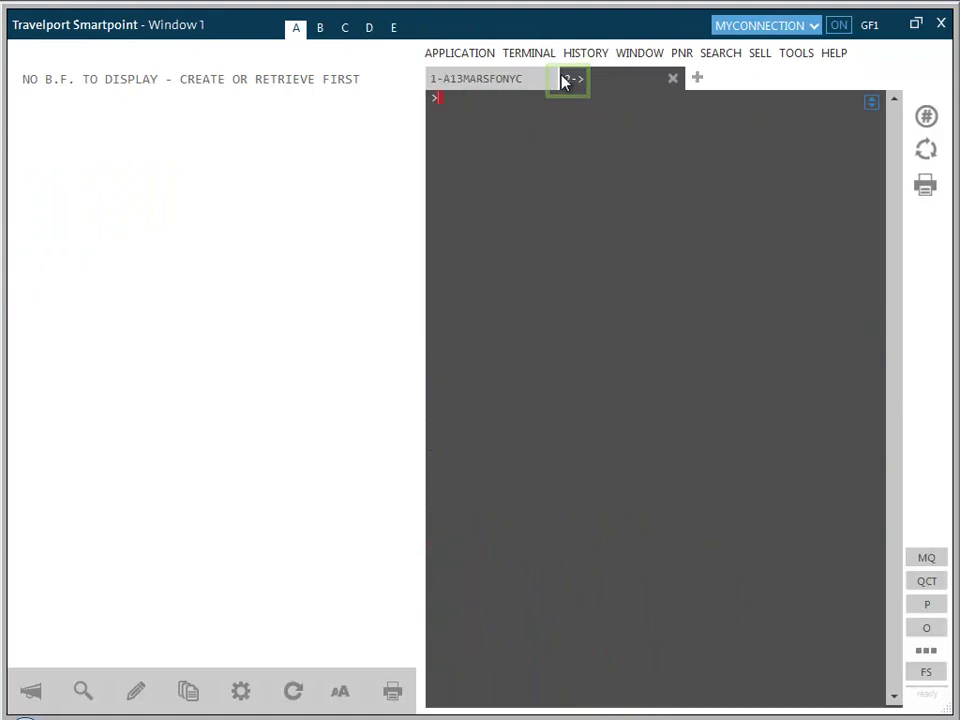
left_click(671, 81)
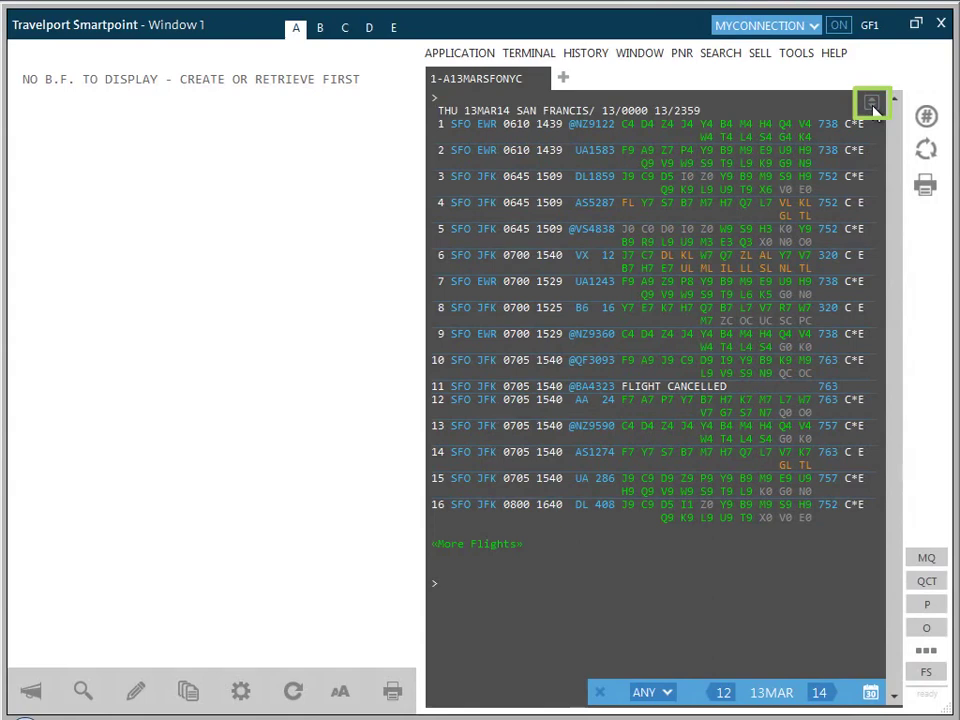
left_click(872, 104)
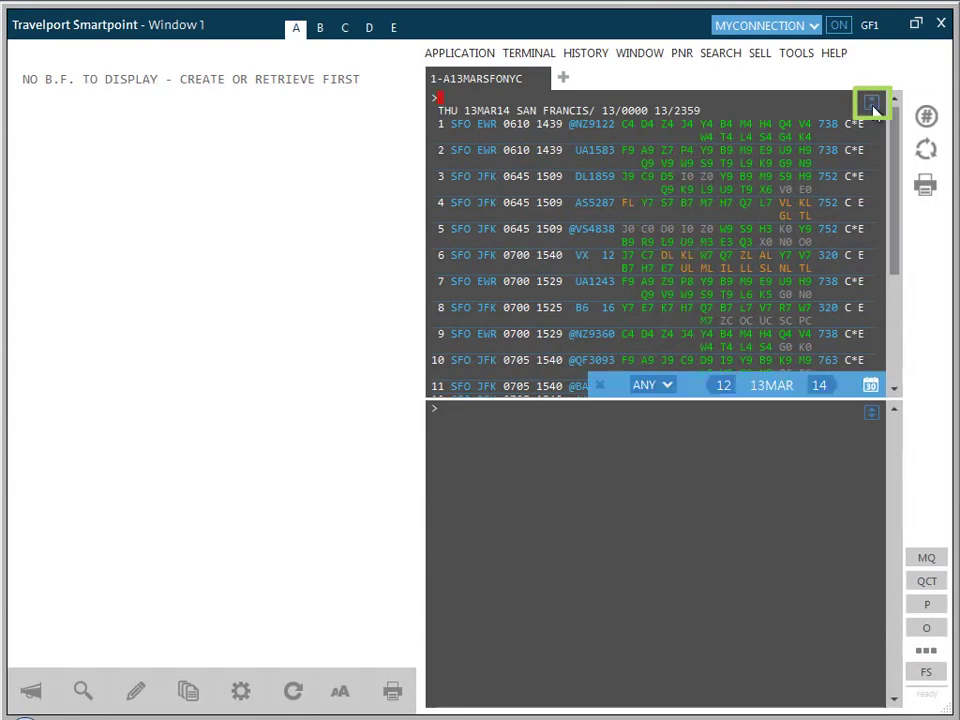
left_click(872, 104)
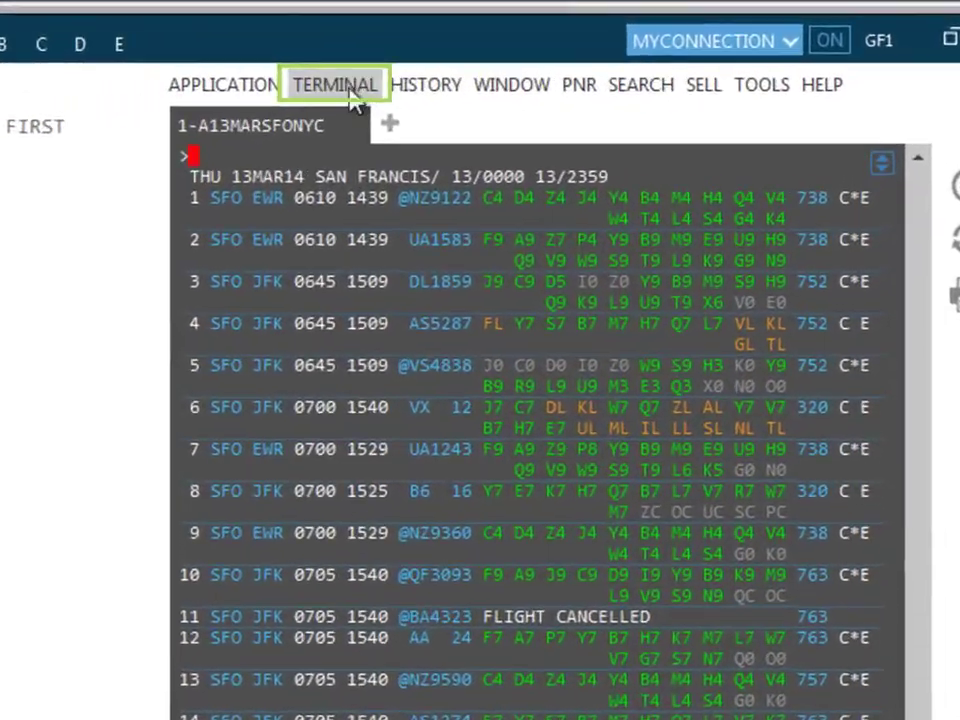
left_click(350, 92)
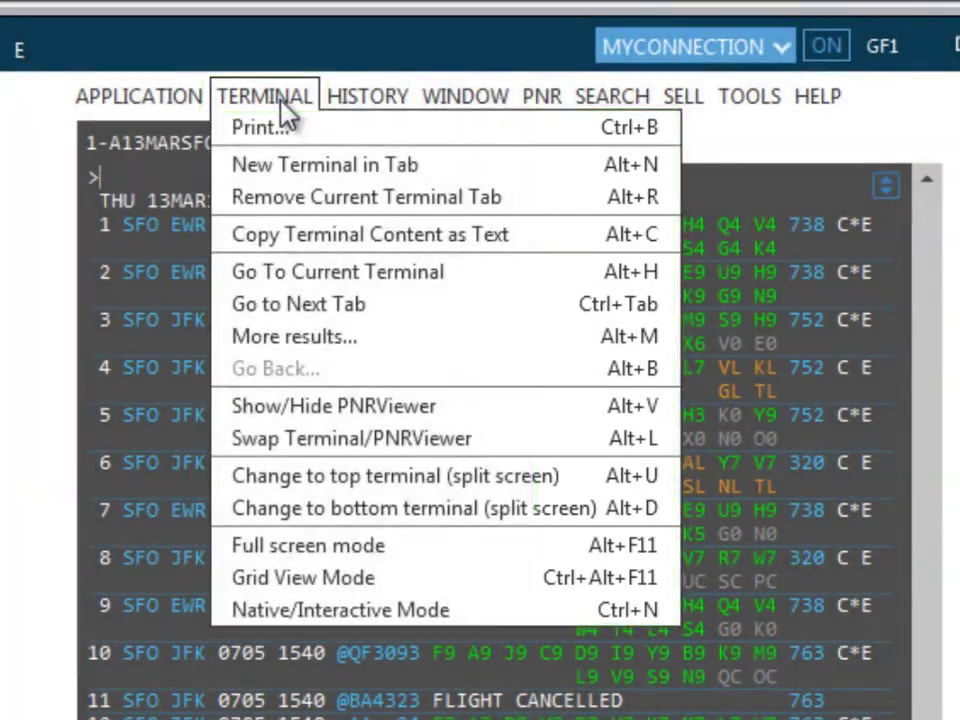
mouse_move(344, 109)
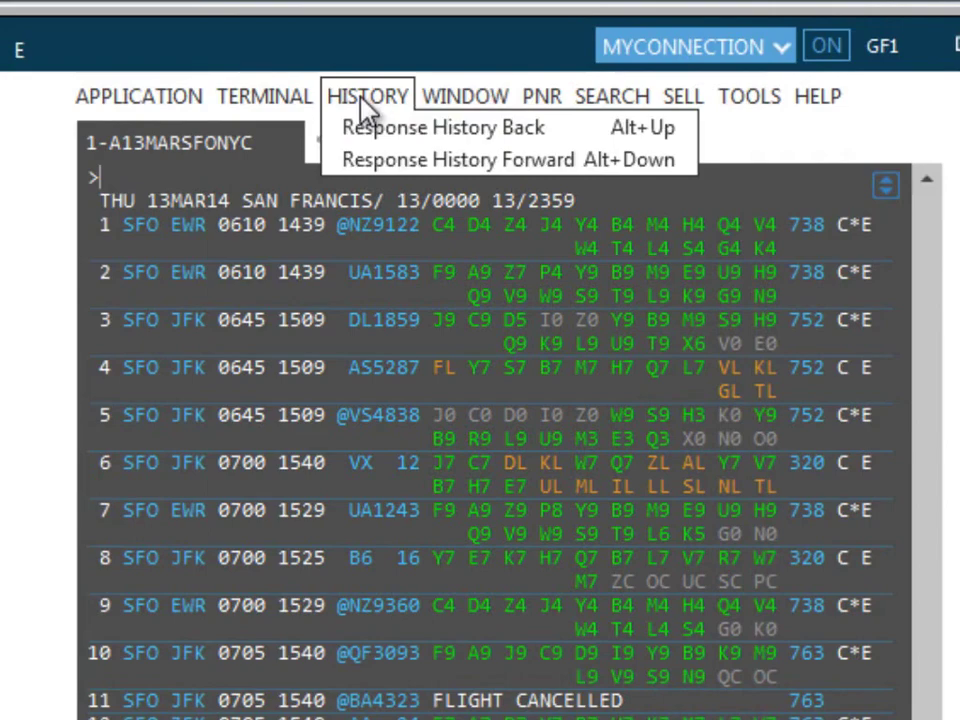
left_click(749, 97)
left_click(790, 97)
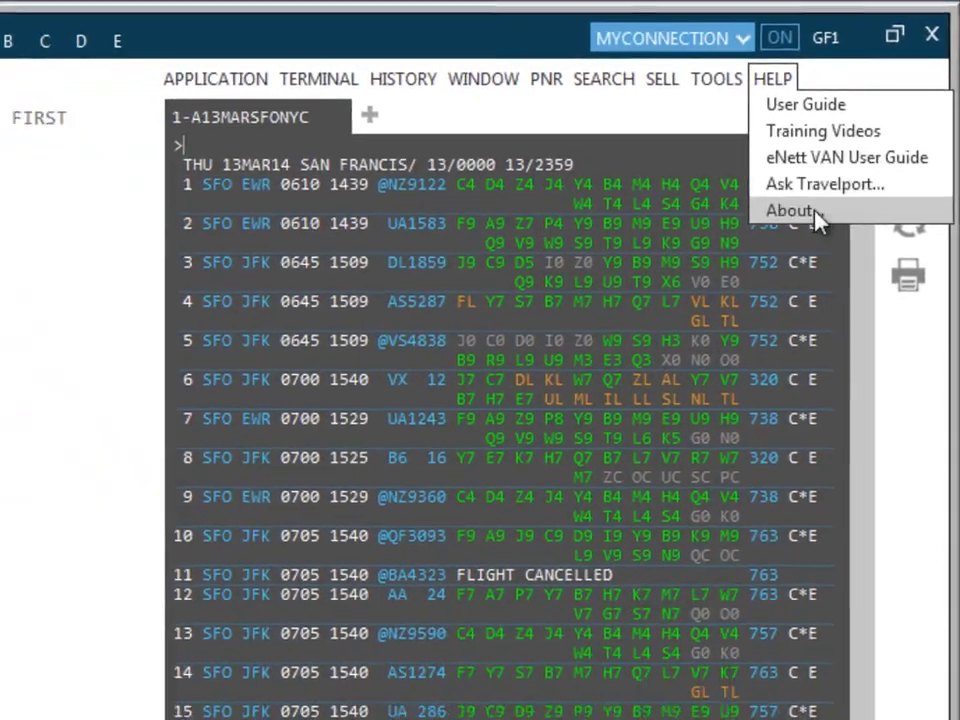
left_click(759, 256)
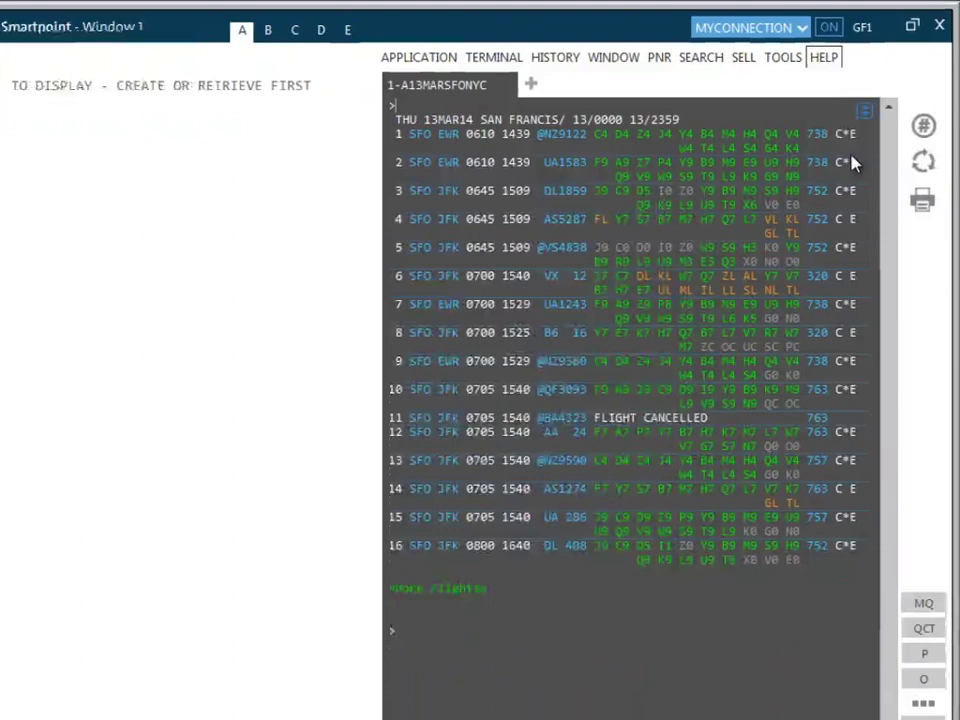
key("Return")
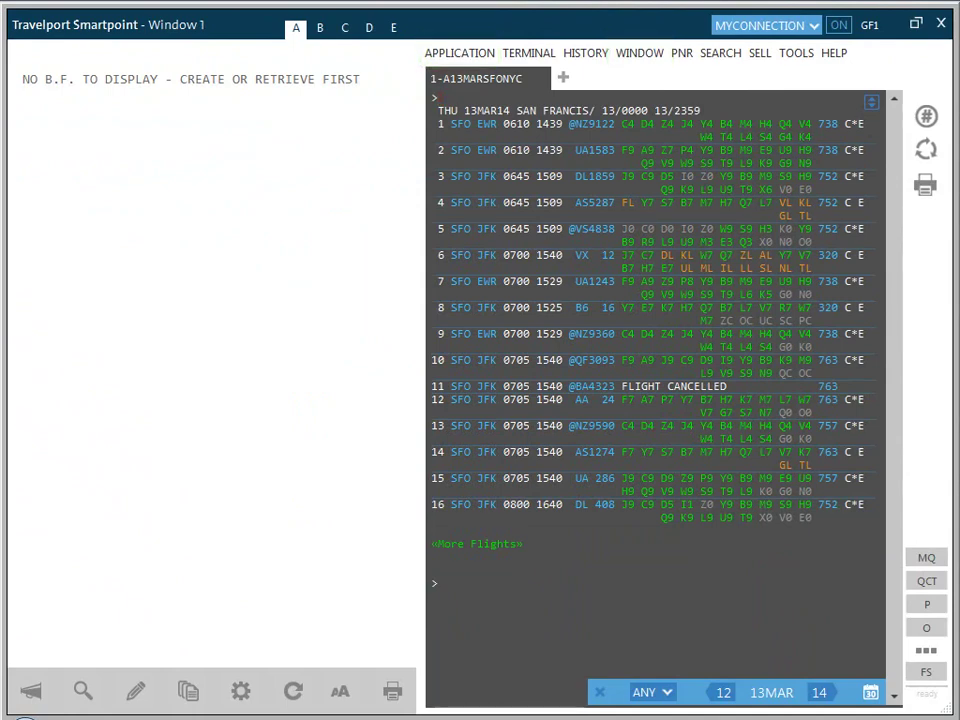
left_click(711, 56)
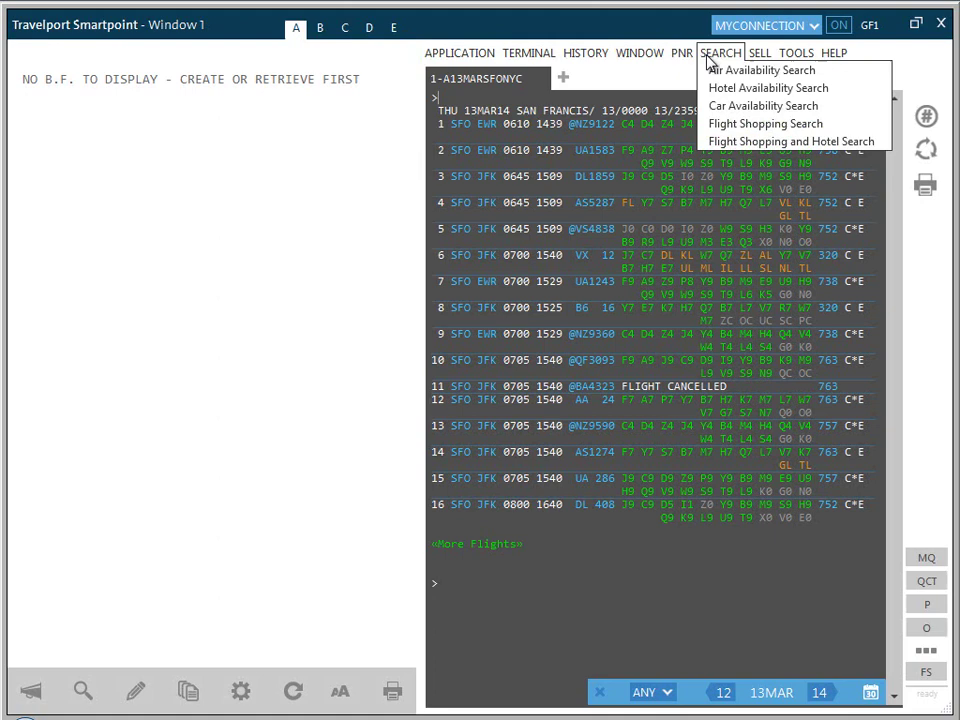
mouse_move(763, 58)
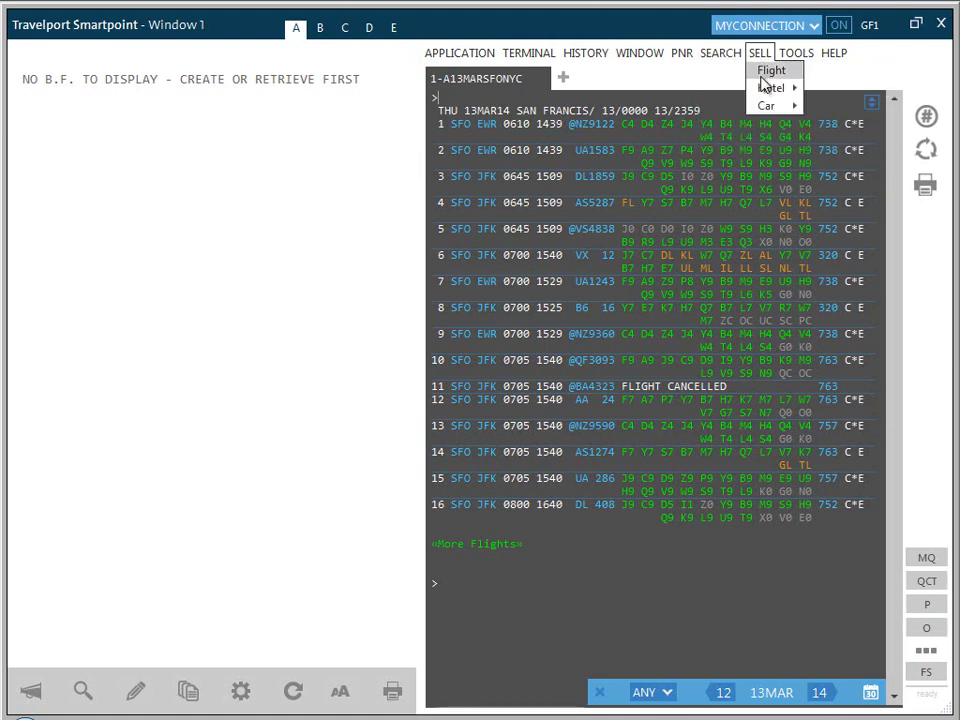
mouse_move(766, 92)
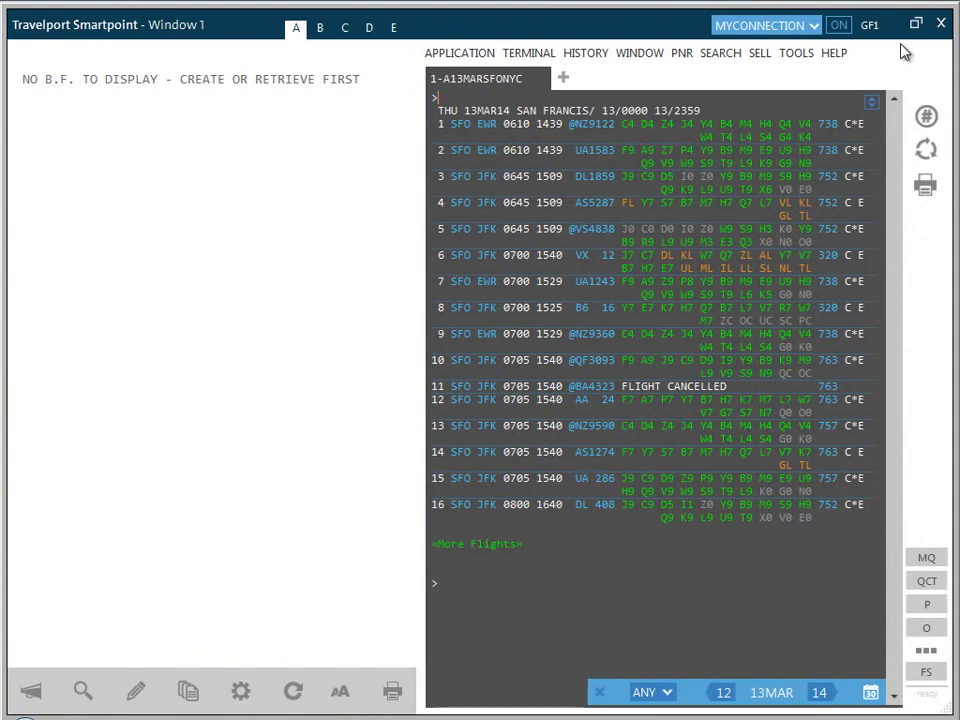
Step: Load the recent booking with AA SFO–LAX 13MAR and LAX–SFO 23MAR from Recent PNRs
left_click(537, 55)
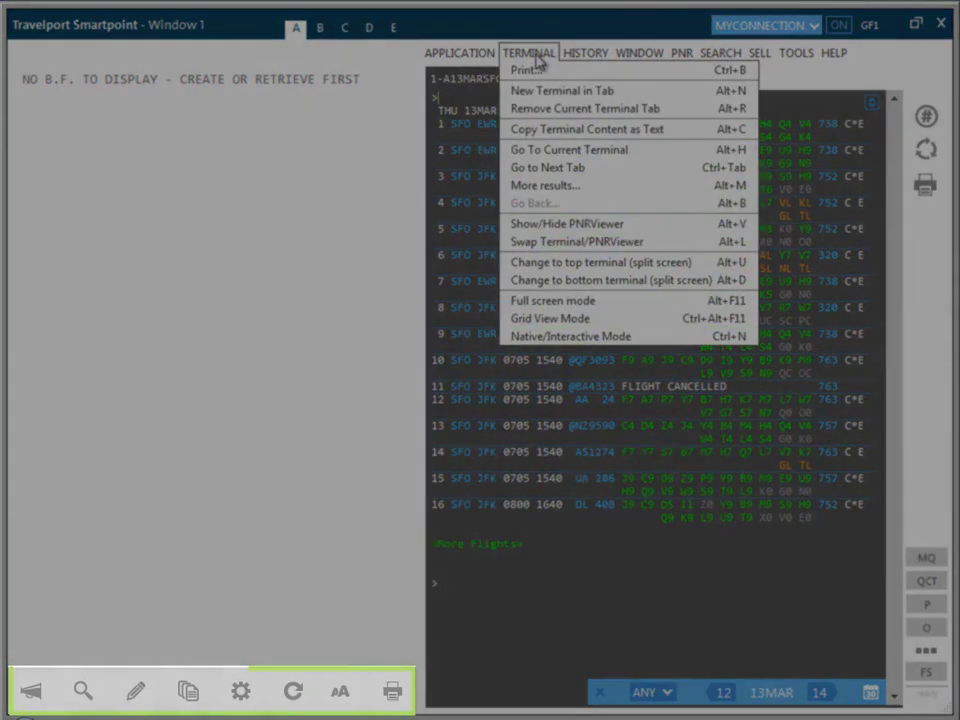
left_click(538, 57)
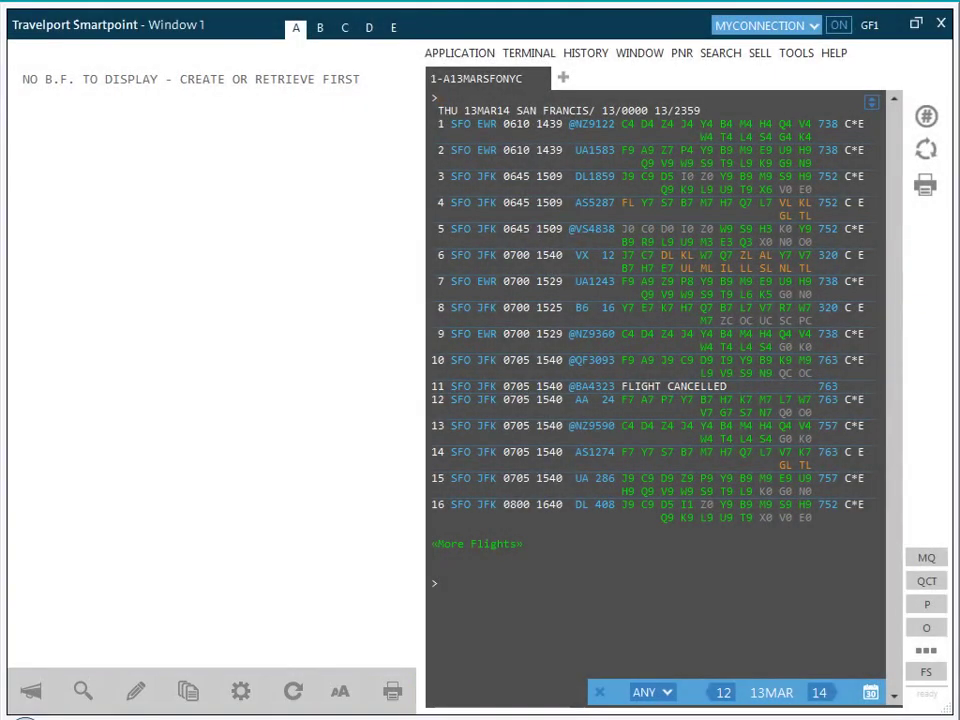
left_click(188, 692)
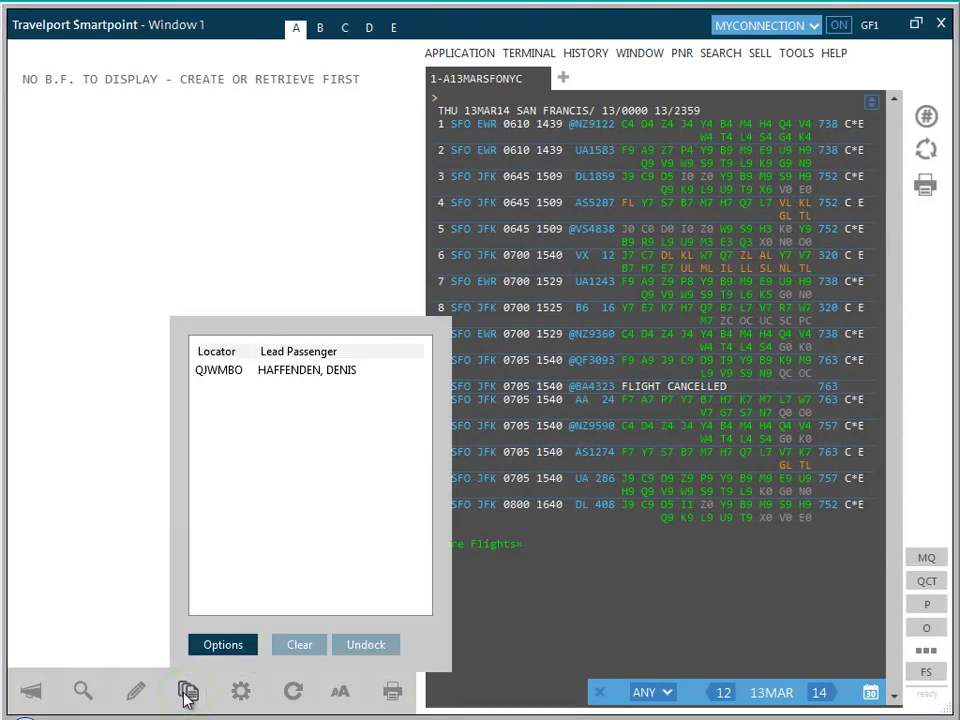
left_click(797, 54)
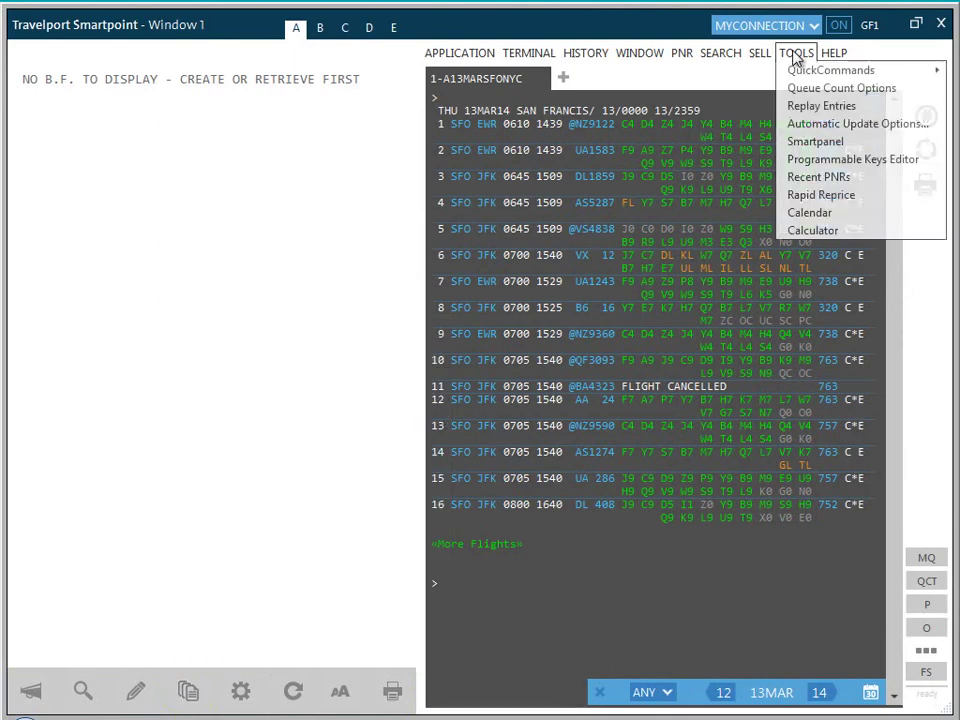
left_click(816, 178)
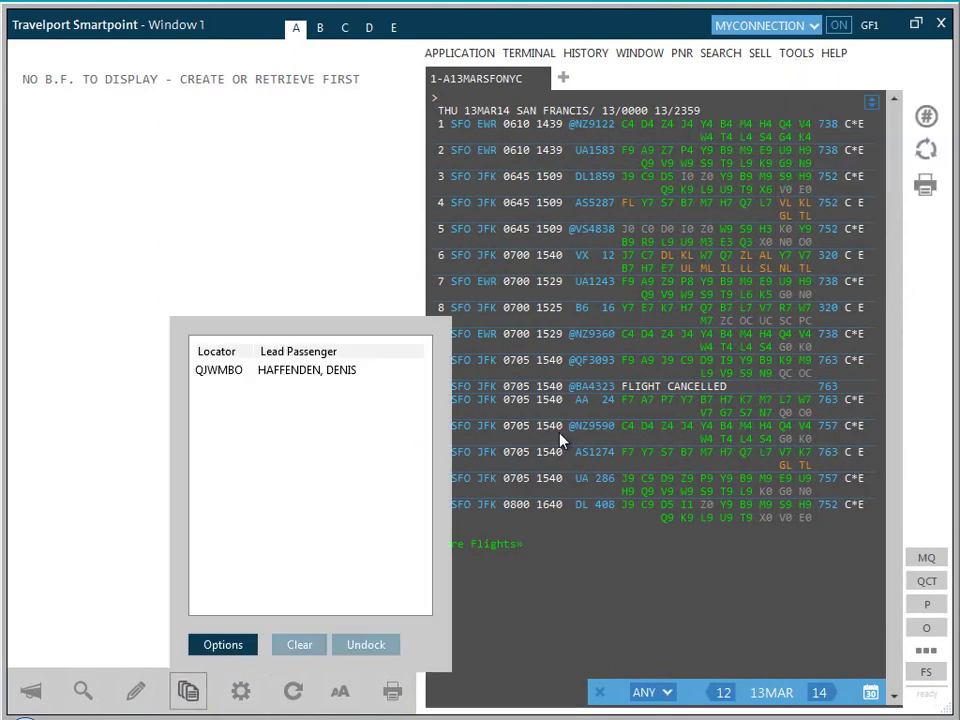
left_click(292, 376)
double_click(290, 371)
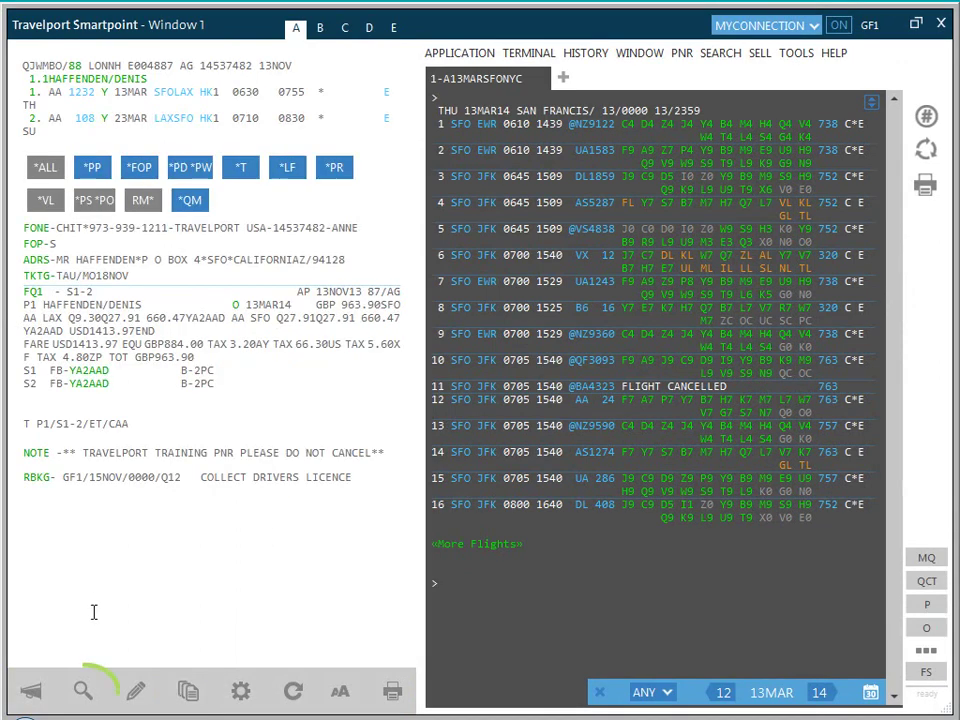
Step: Search the booking for 'Pnr', then open and dismiss the booking edit options
left_click(84, 700)
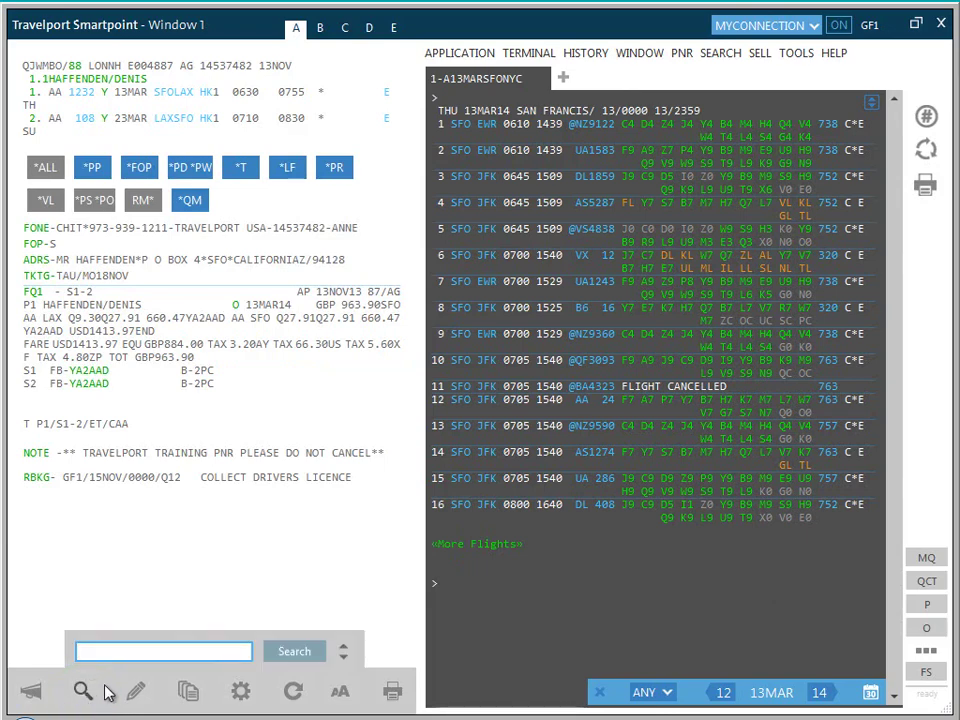
type("Pnr")
key("Return")
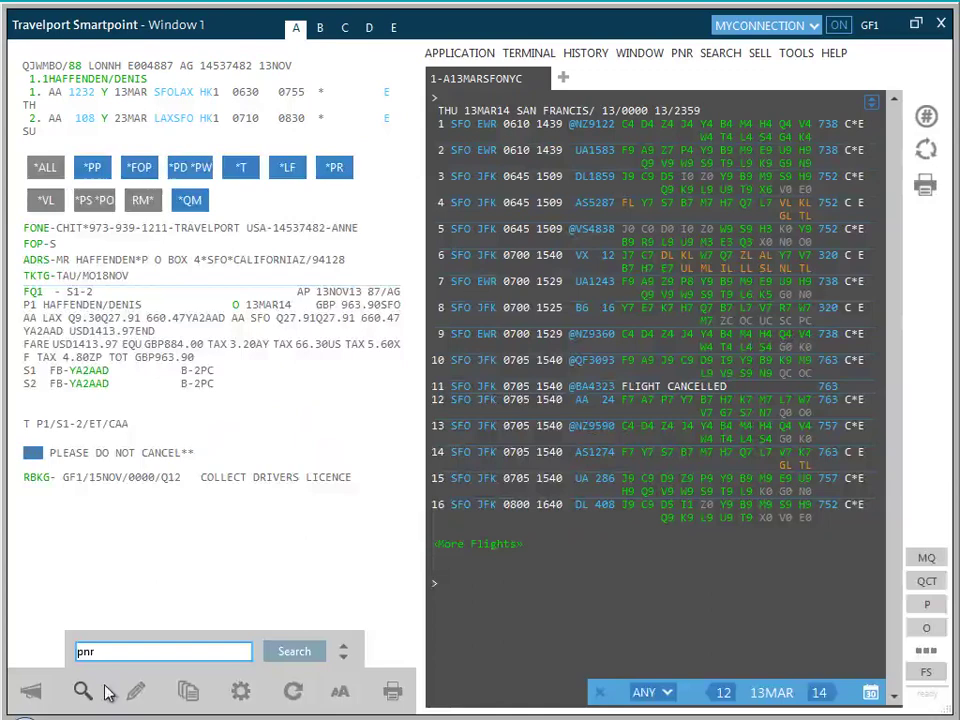
left_click(161, 692)
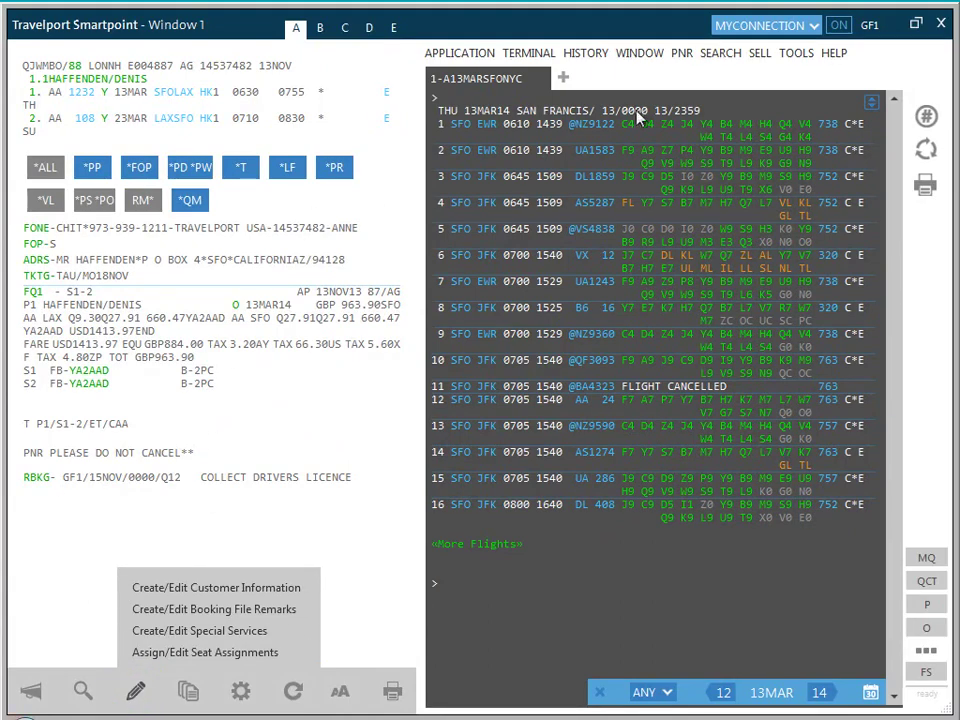
left_click(685, 58)
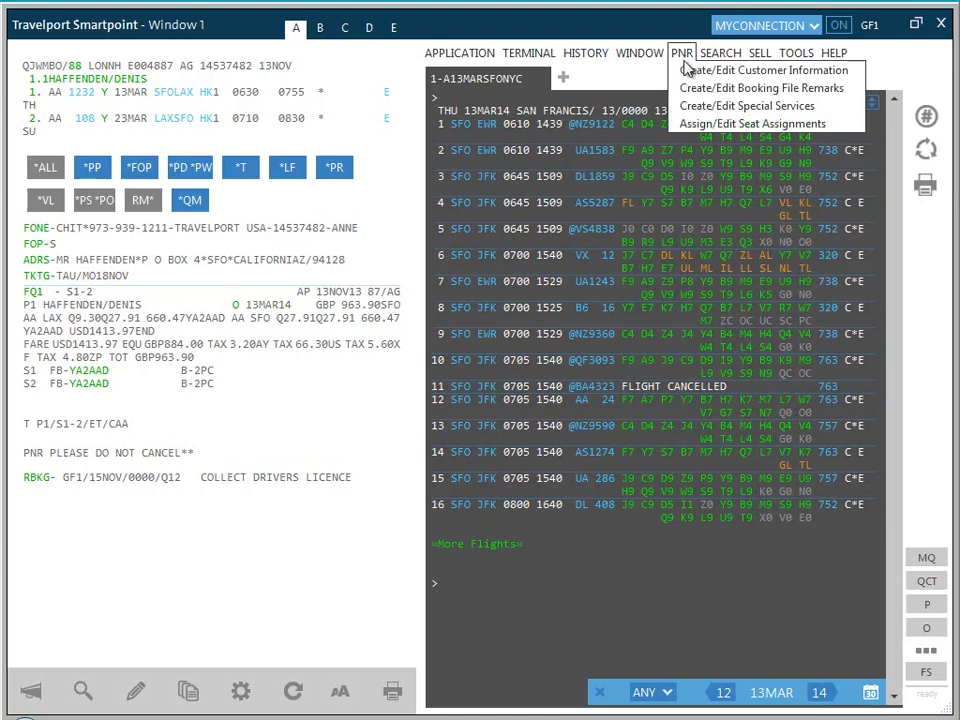
Step: Toggle Review Booking Entries, Single View Mode and Show Buttons at Top, then show *ALL sections
left_click(240, 693)
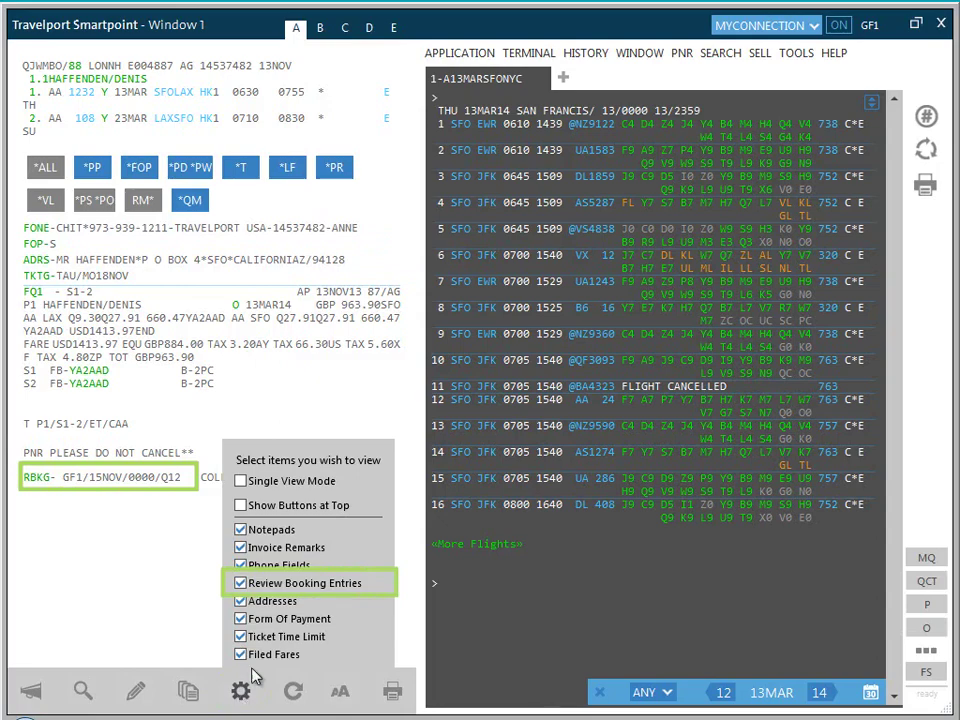
left_click(240, 584)
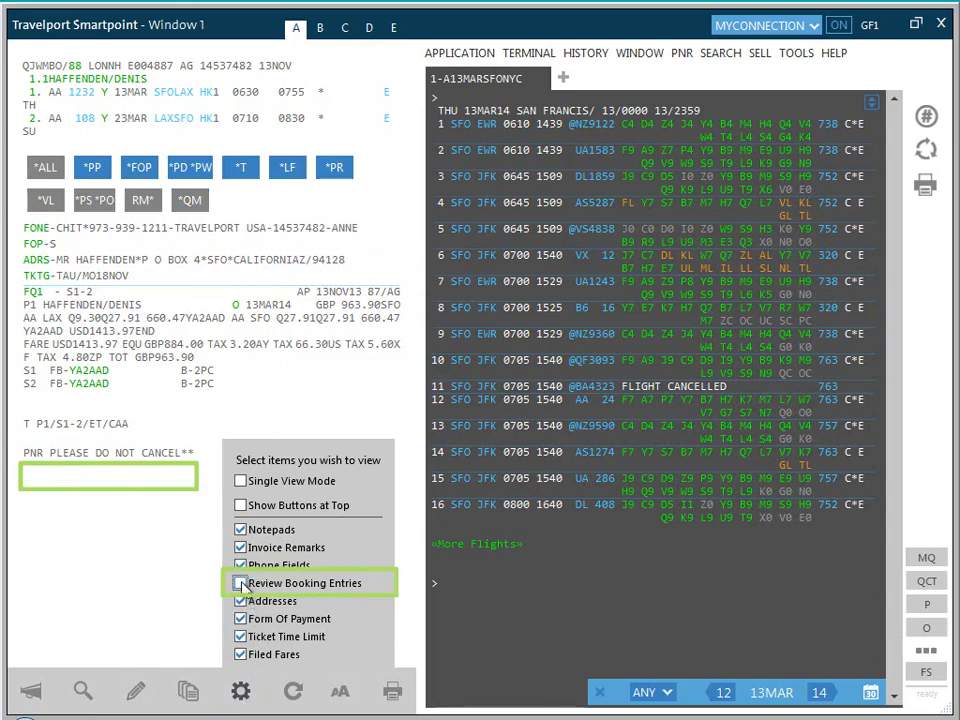
left_click(240, 584)
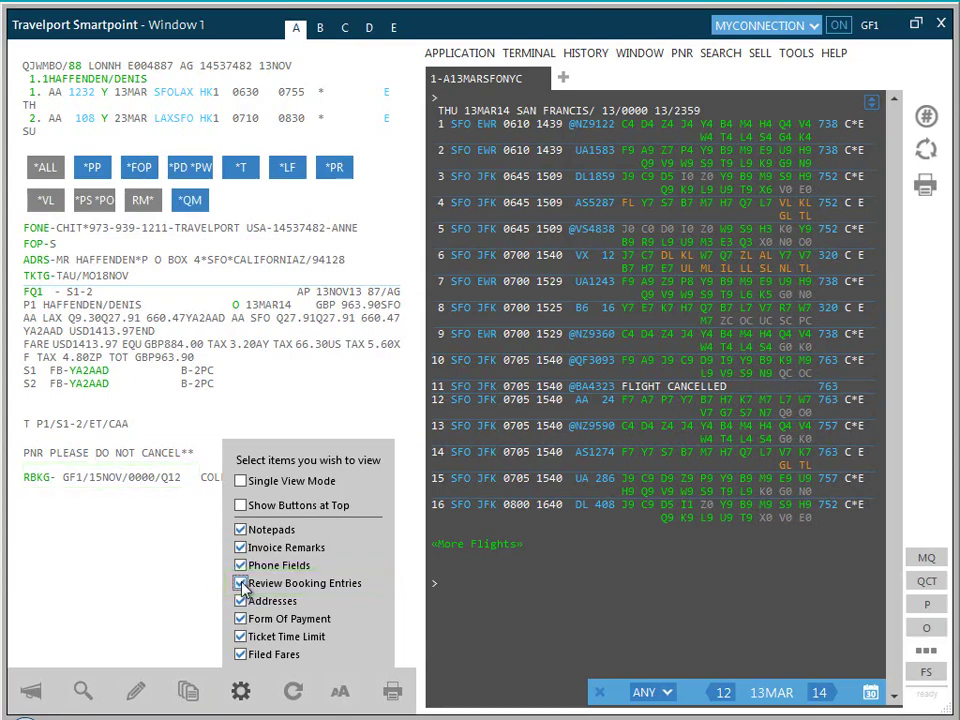
left_click(241, 482)
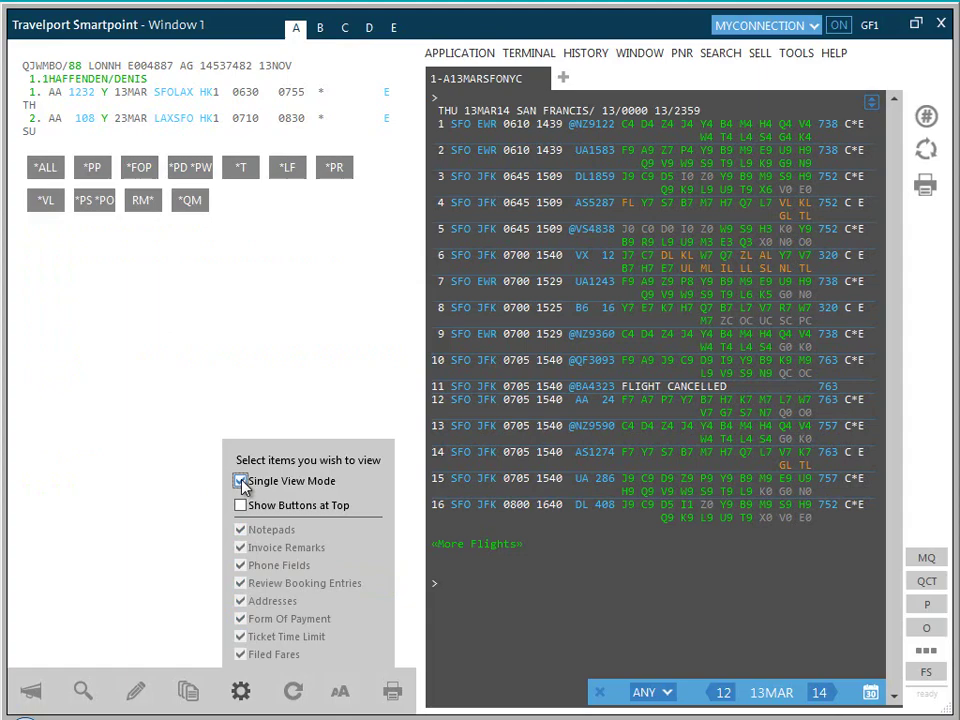
left_click(241, 482)
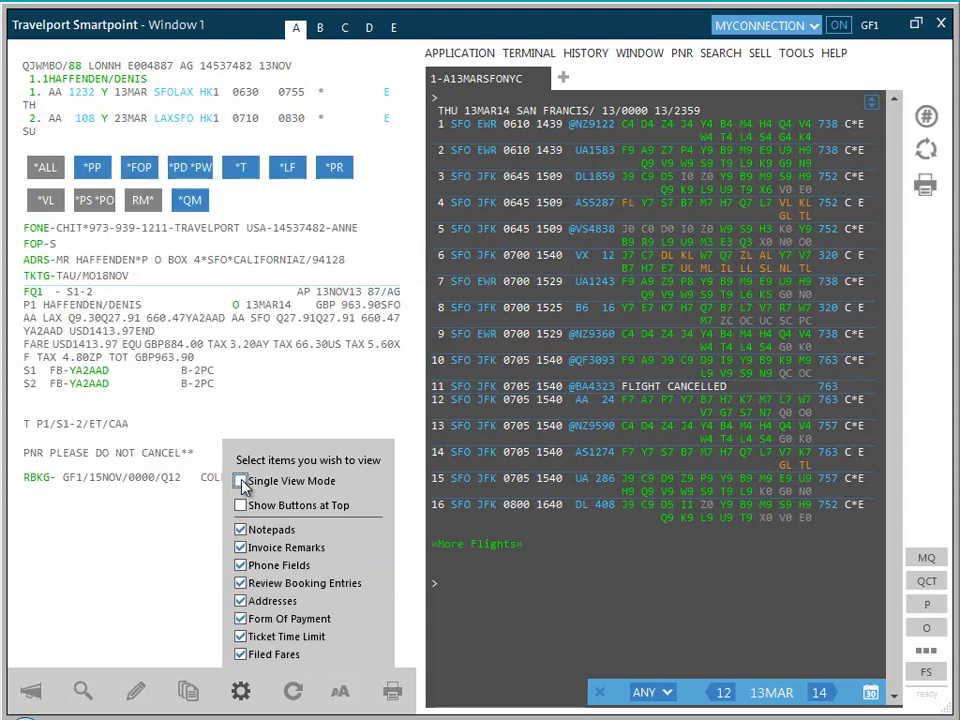
left_click(241, 505)
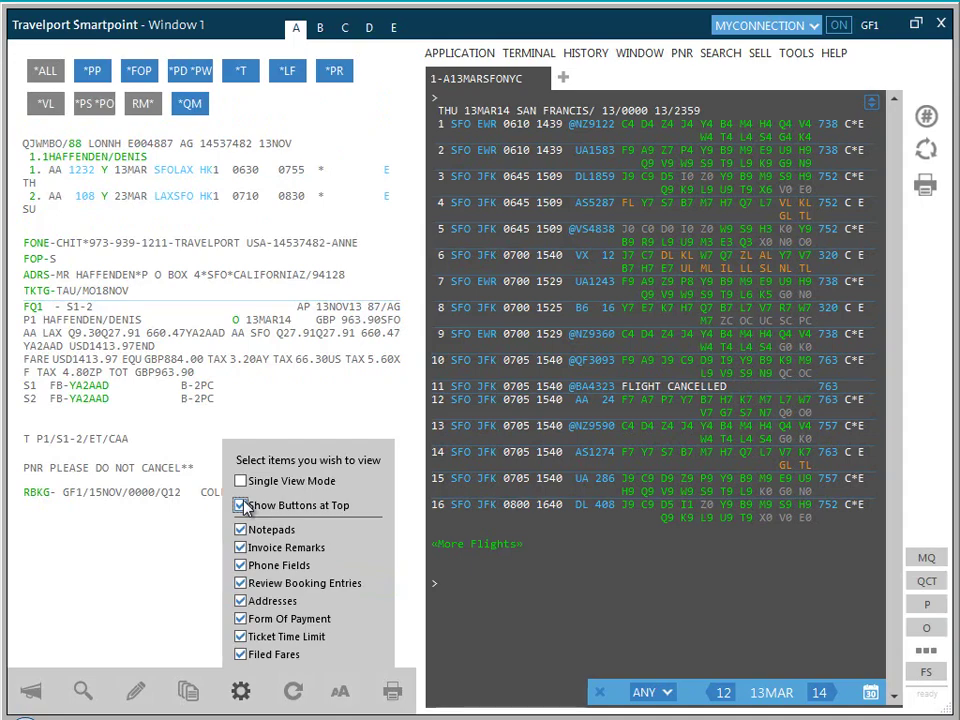
left_click(241, 505)
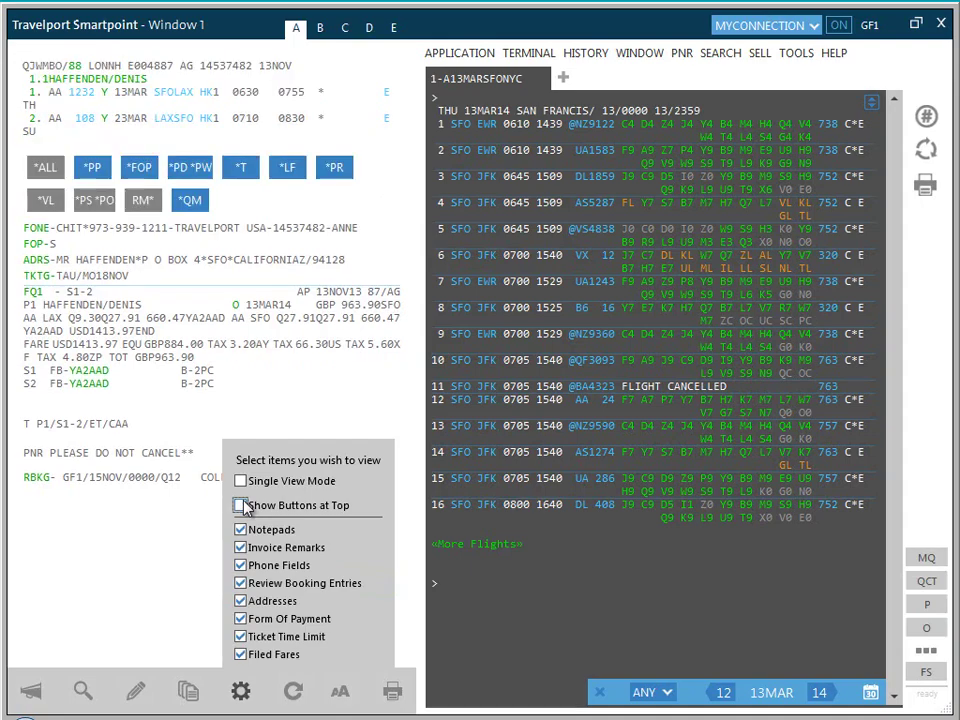
left_click(44, 172)
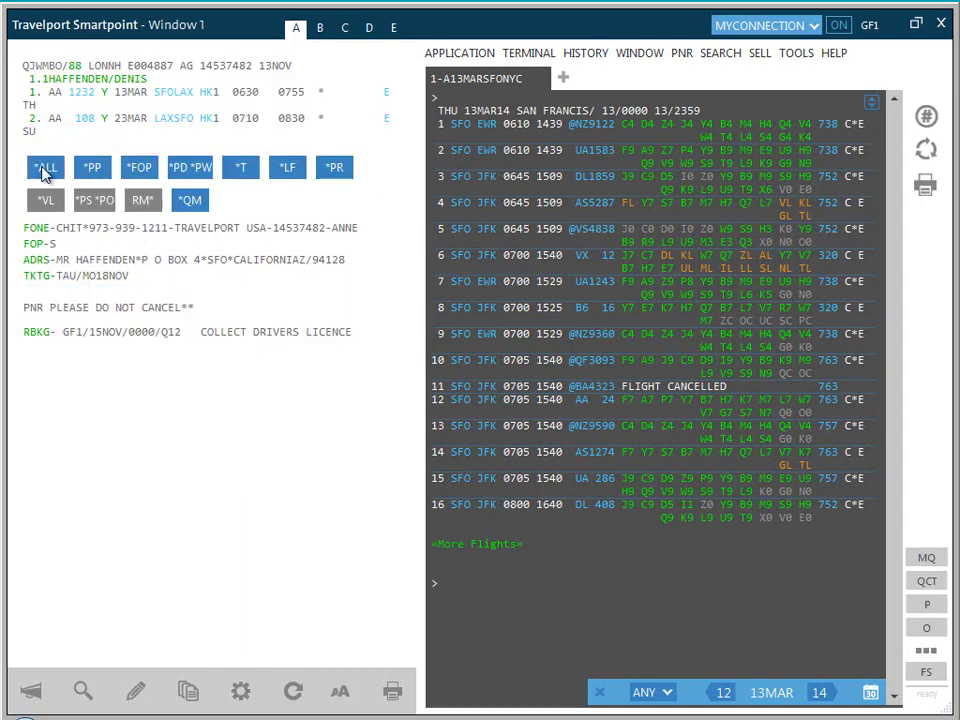
Step: Refresh the booking to its standard sections and enlarge the booking text with the font slider
left_click(291, 692)
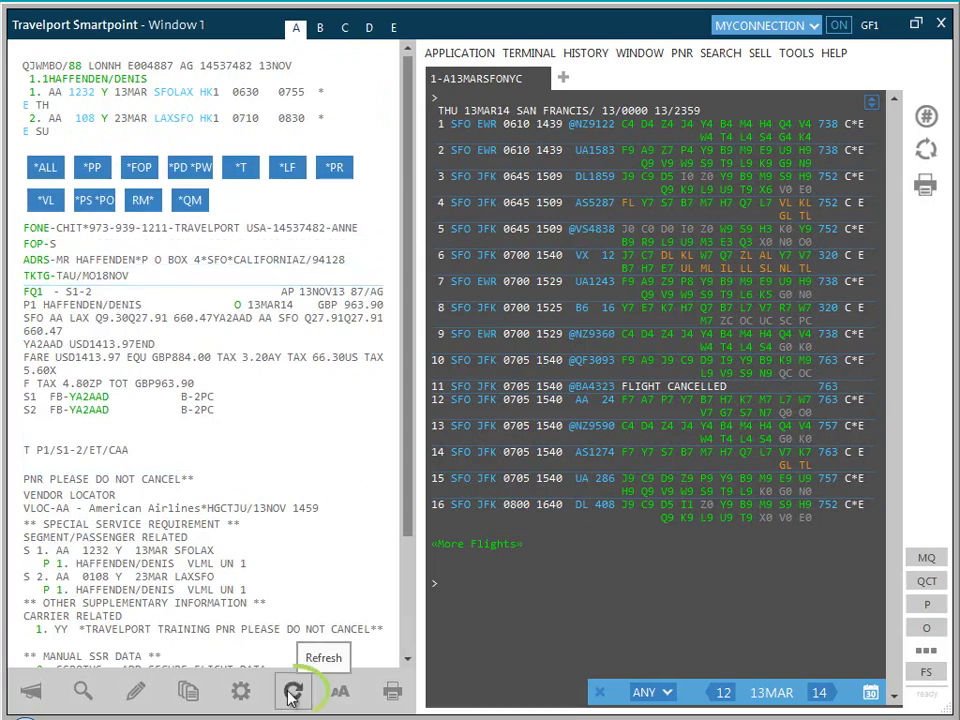
left_click(291, 694)
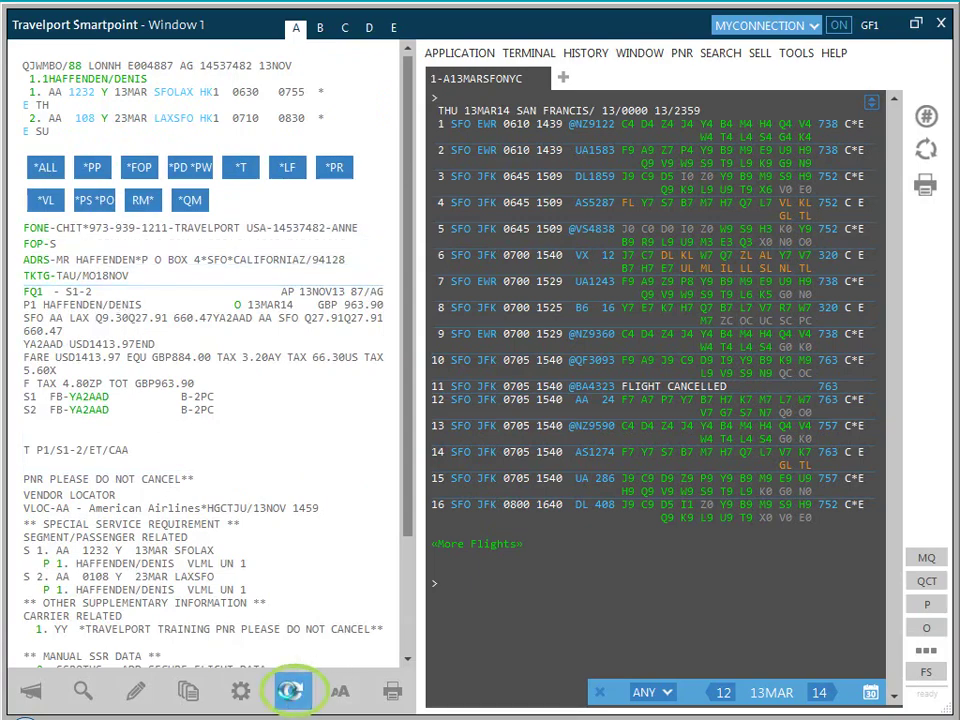
left_click(340, 692)
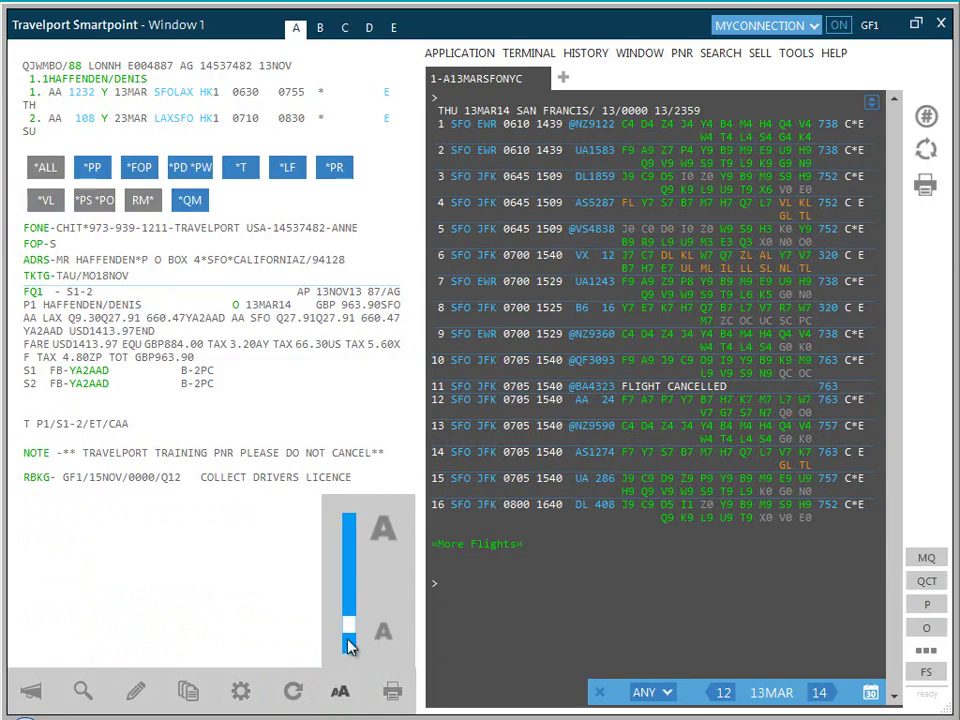
mouse_move(350, 632)
left_mouse_down()
mouse_move(354, 598)
mouse_move(345, 636)
left_mouse_up()
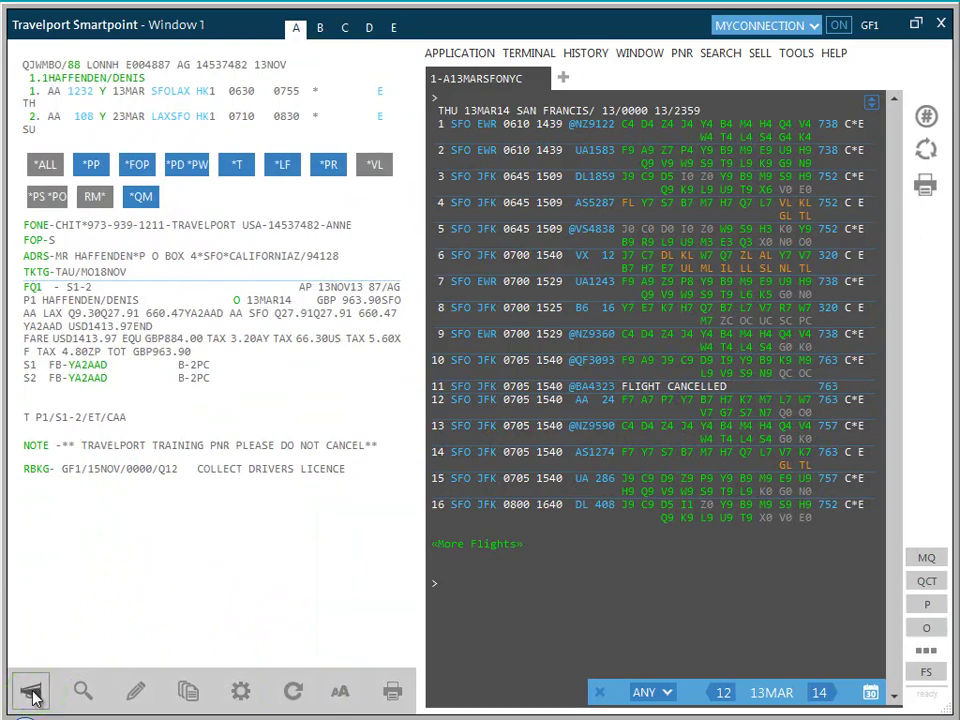
left_click(393, 692)
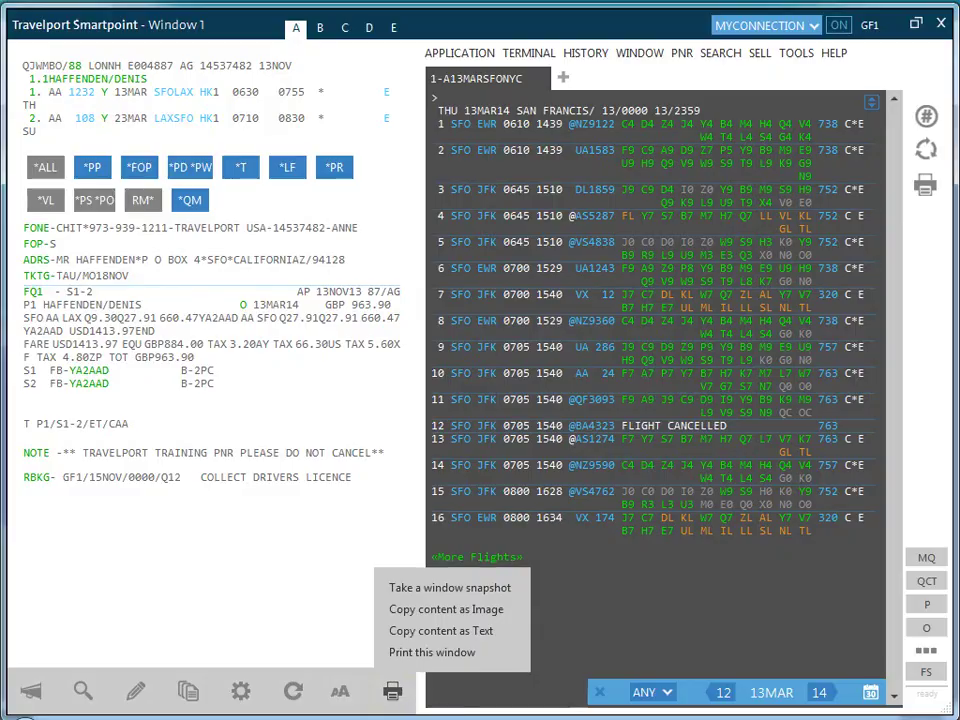
left_click(490, 593)
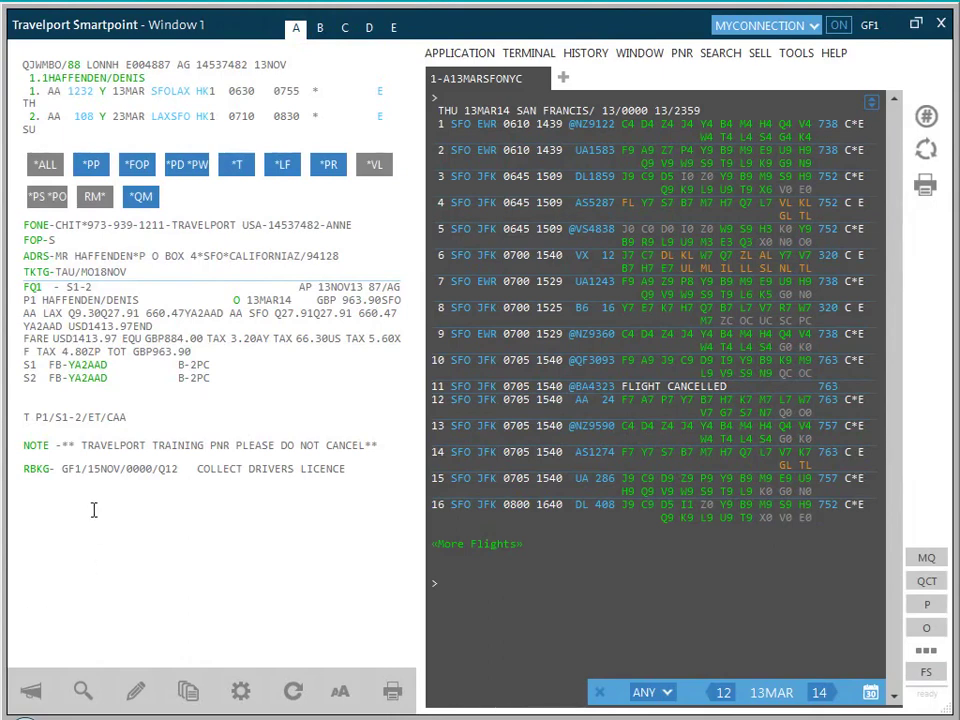
Step: Emulate PCC GF1 in work area B, then move to work area C with SC and emulate again
left_click(320, 30)
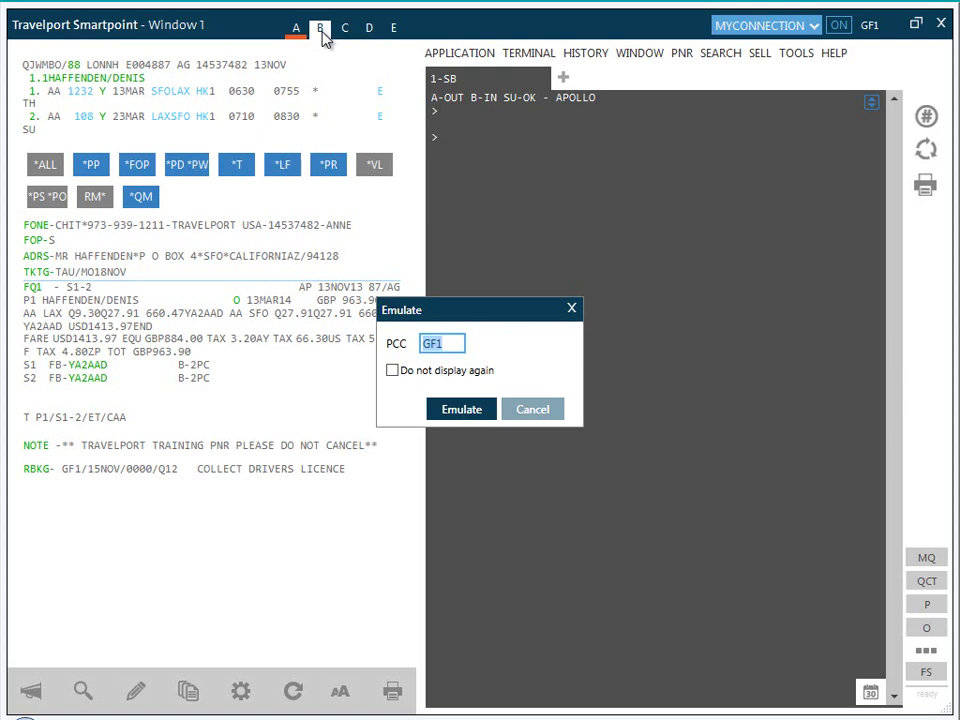
left_click(455, 412)
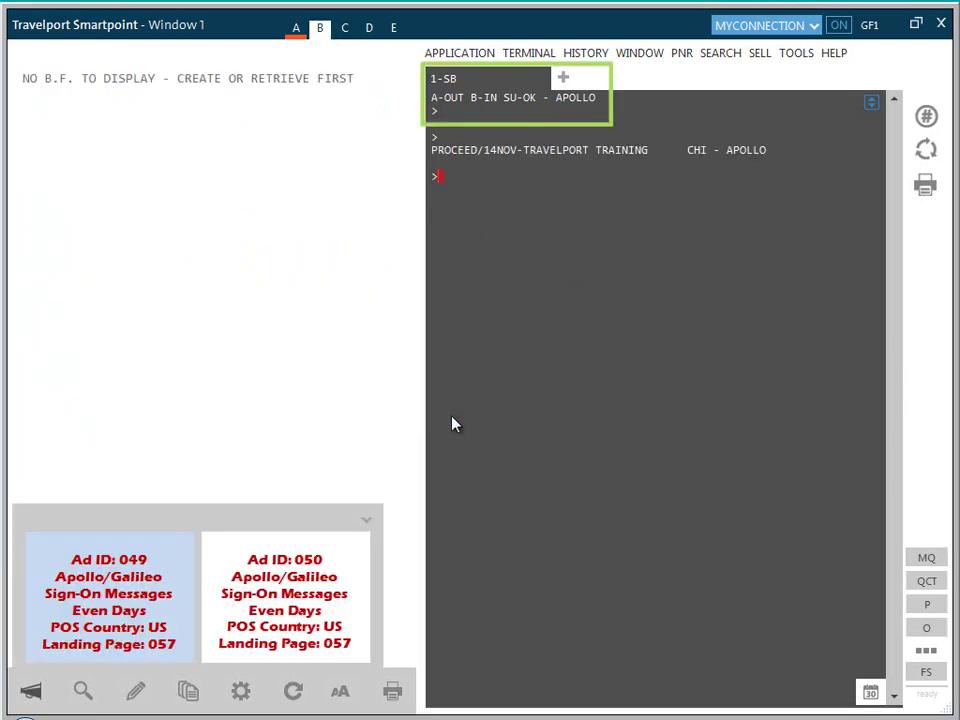
type("SC")
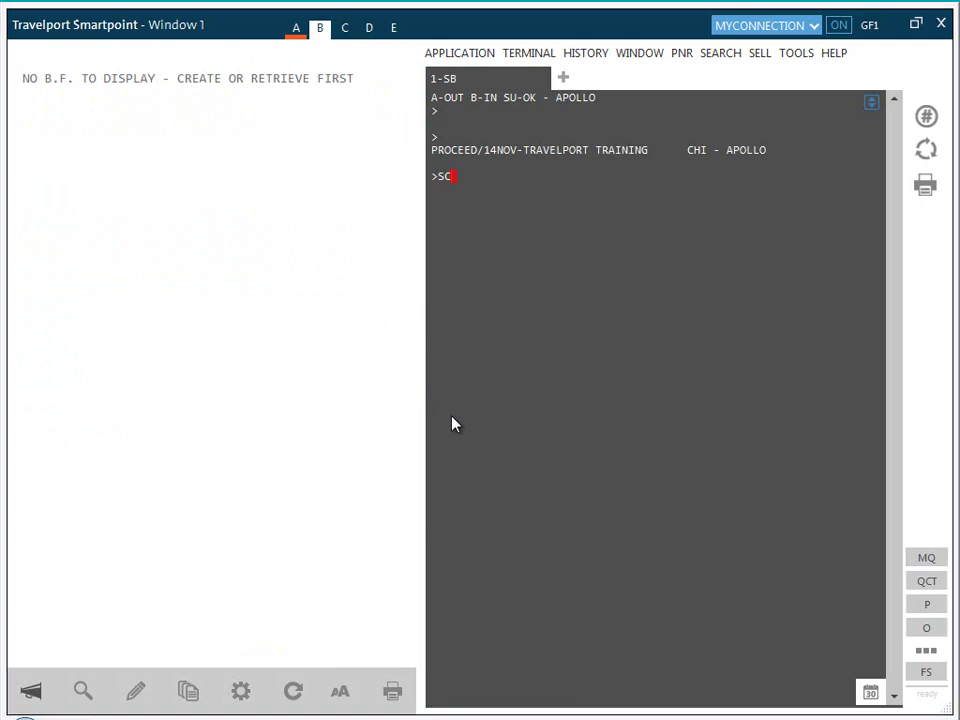
key("Return")
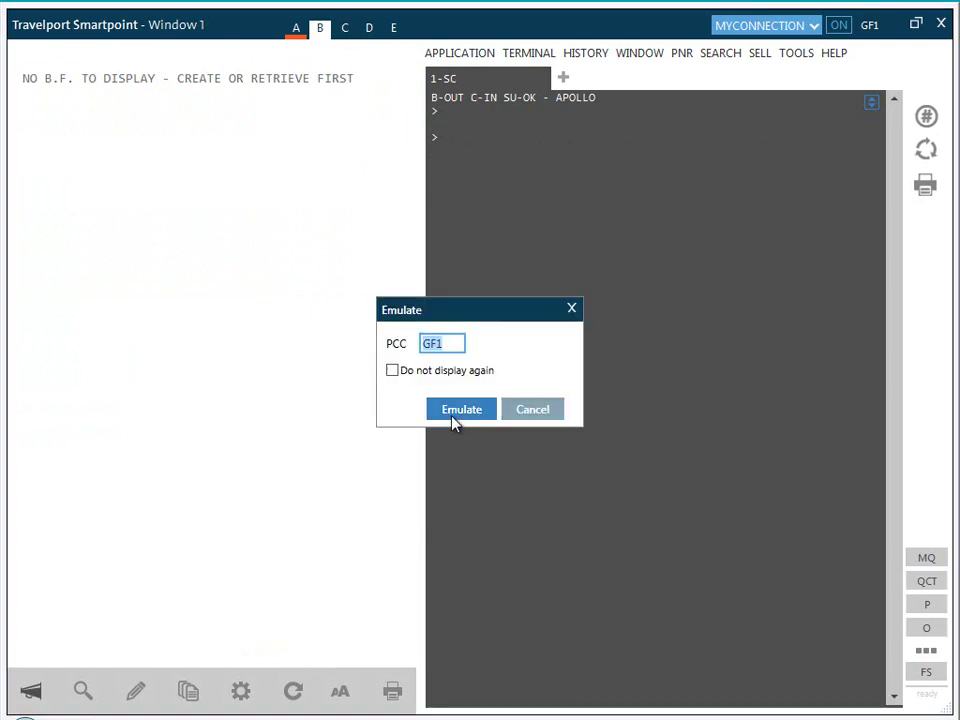
left_click(450, 411)
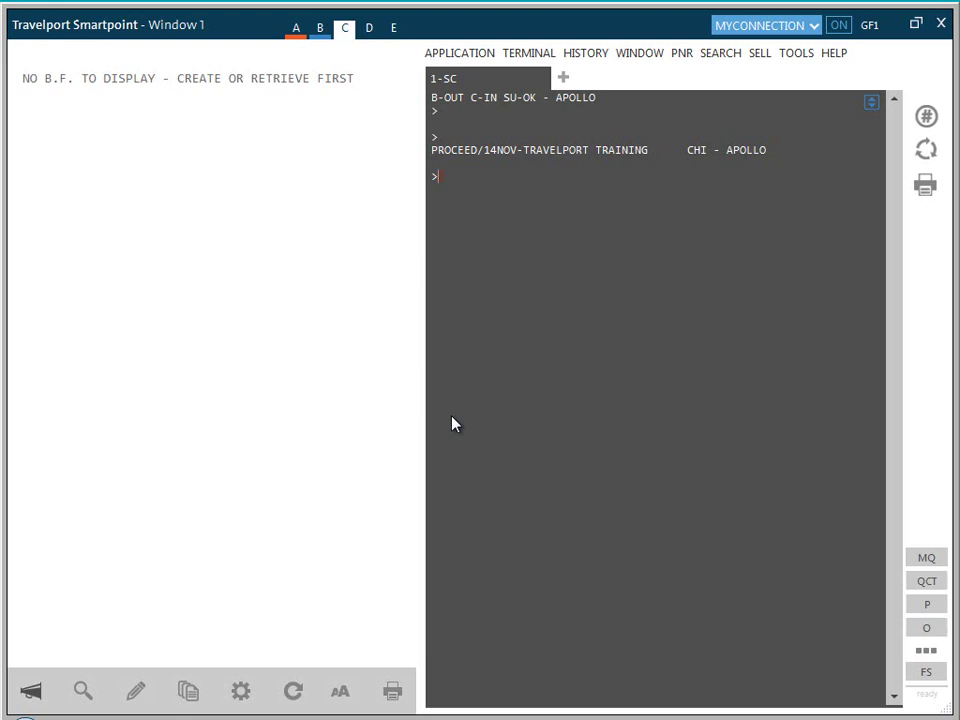
mouse_move(295, 36)
Step: Return to work area A, ignore the session with I, and sign off with SOF
left_click(295, 30)
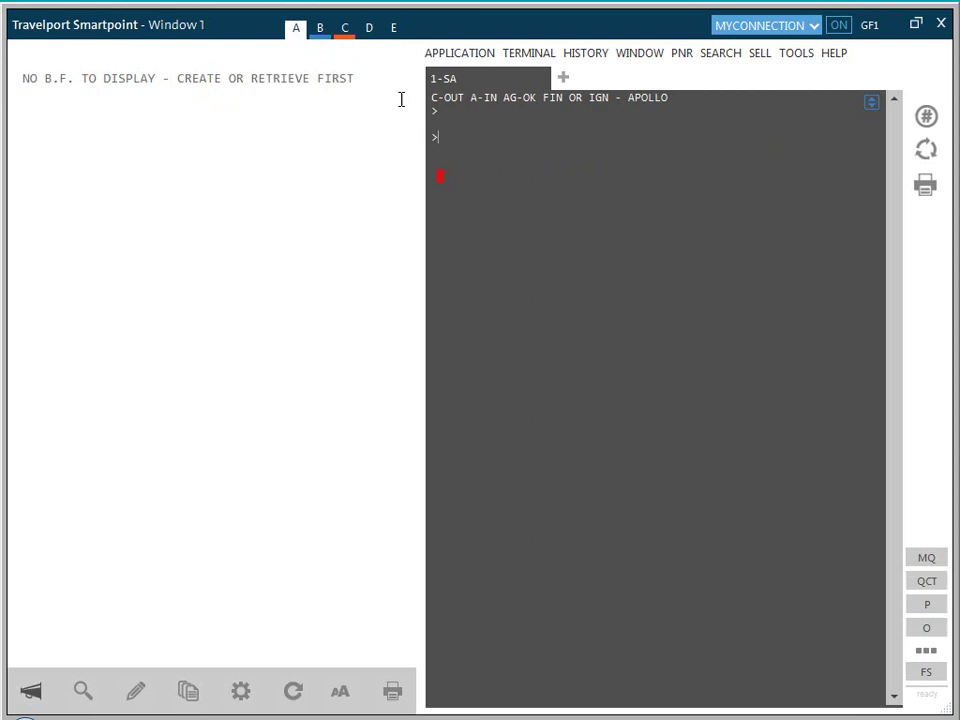
type("I")
key("Return")
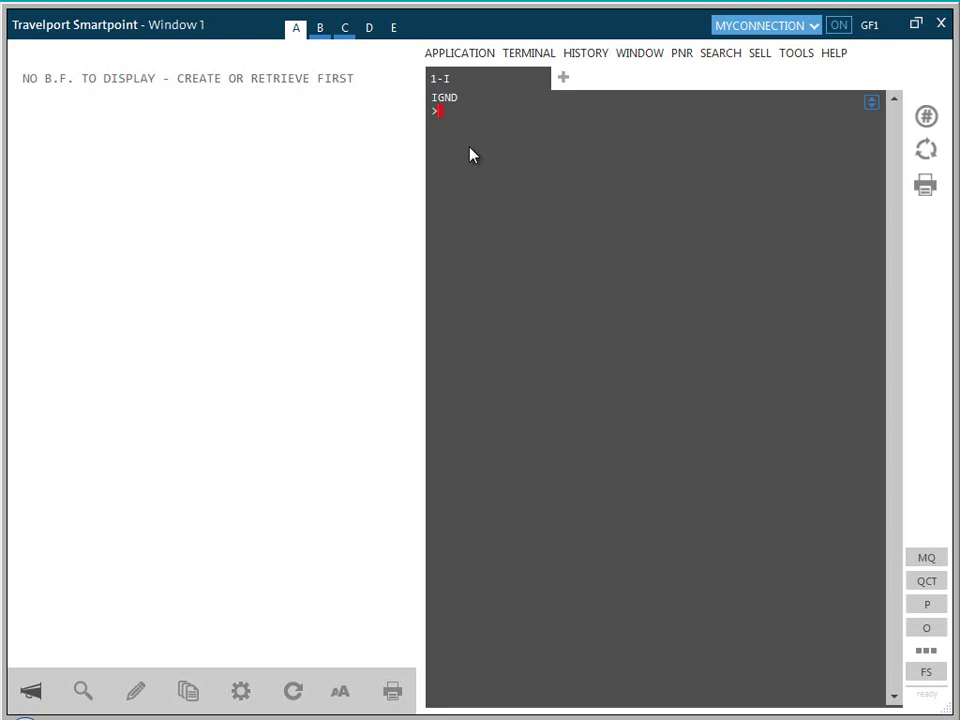
type("SOF")
key("Return")
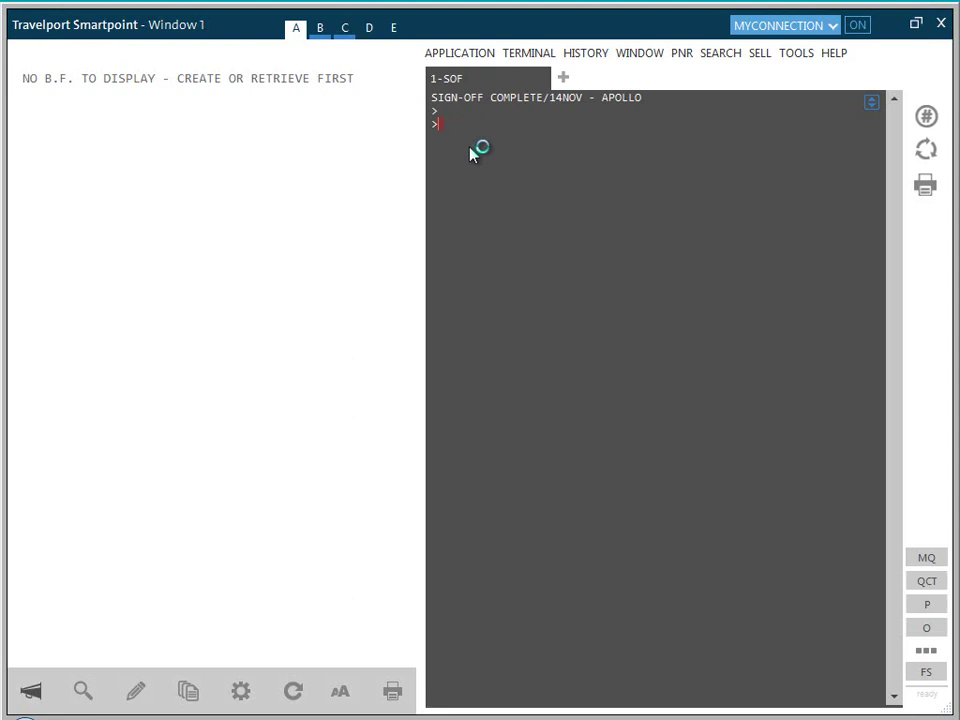
Step: Open the Application menu to show settings, window position options and Quit Application
left_click(452, 57)
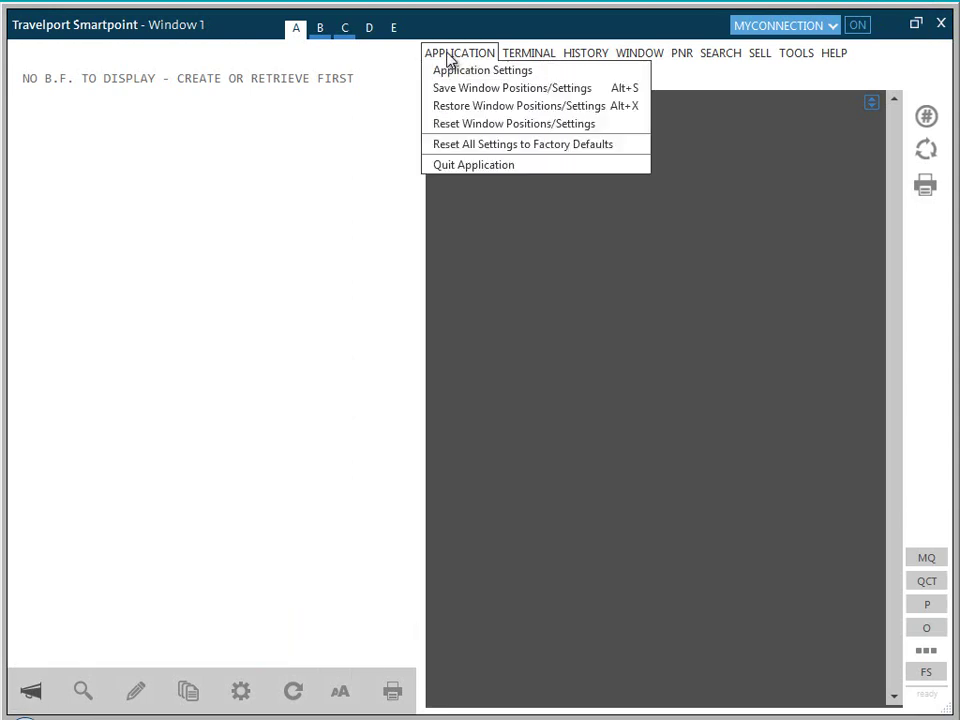